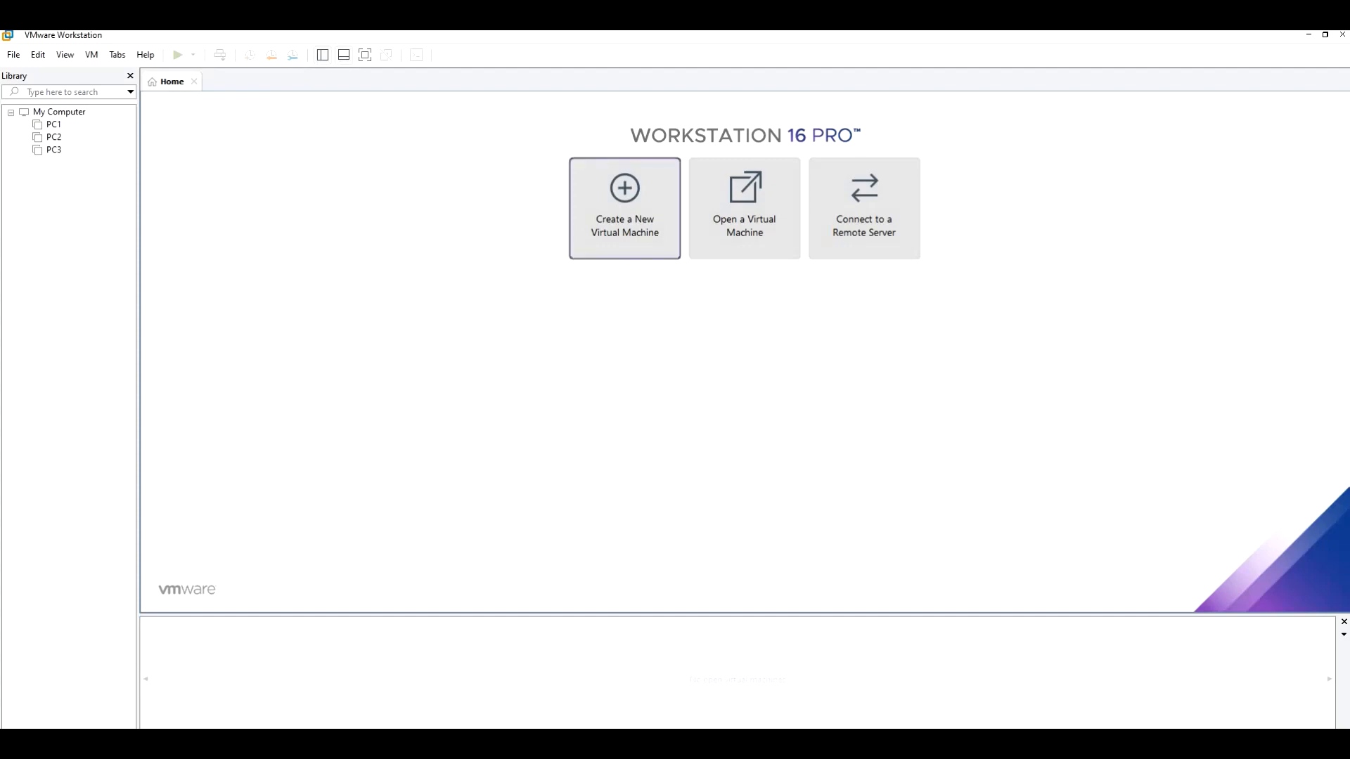
Power on the PC1 and PC2 virtual machines so both guest systems start up.
left_click(625, 208)
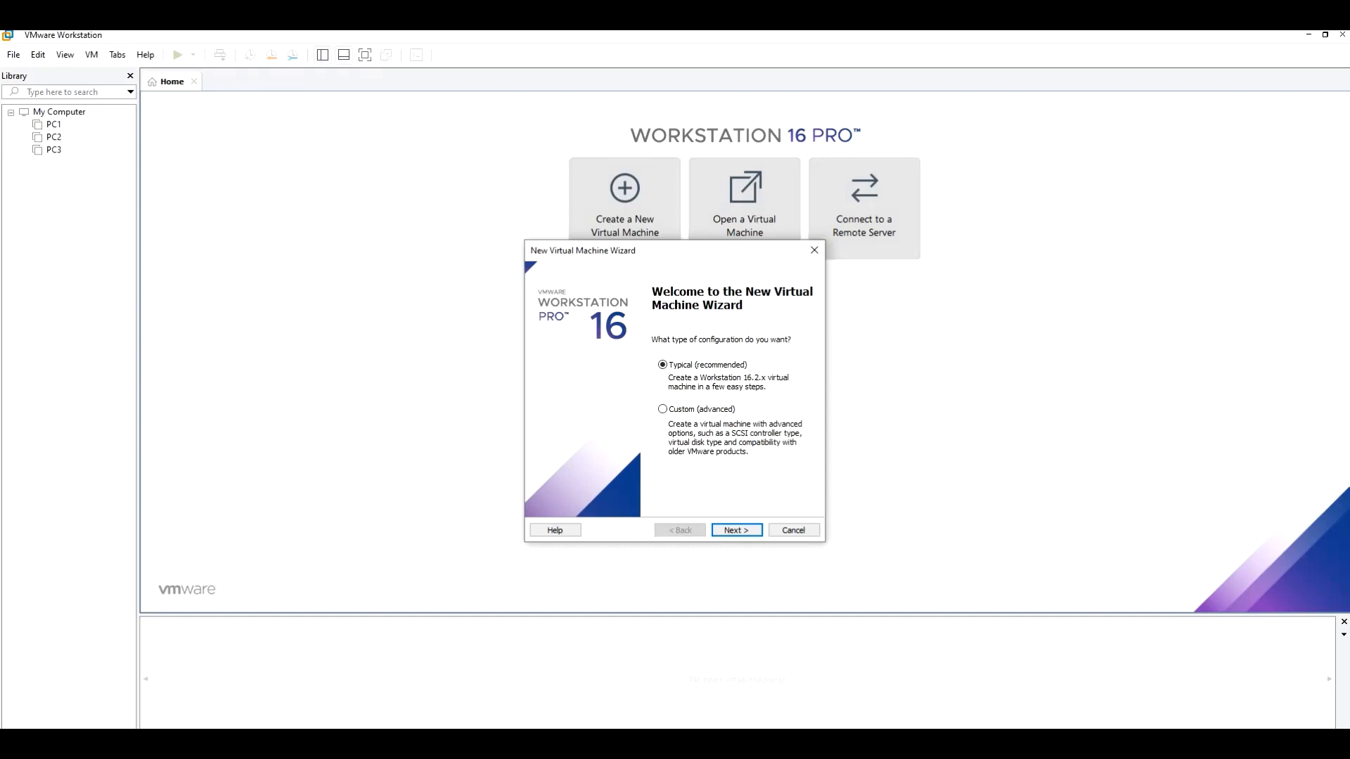
key("Escape")
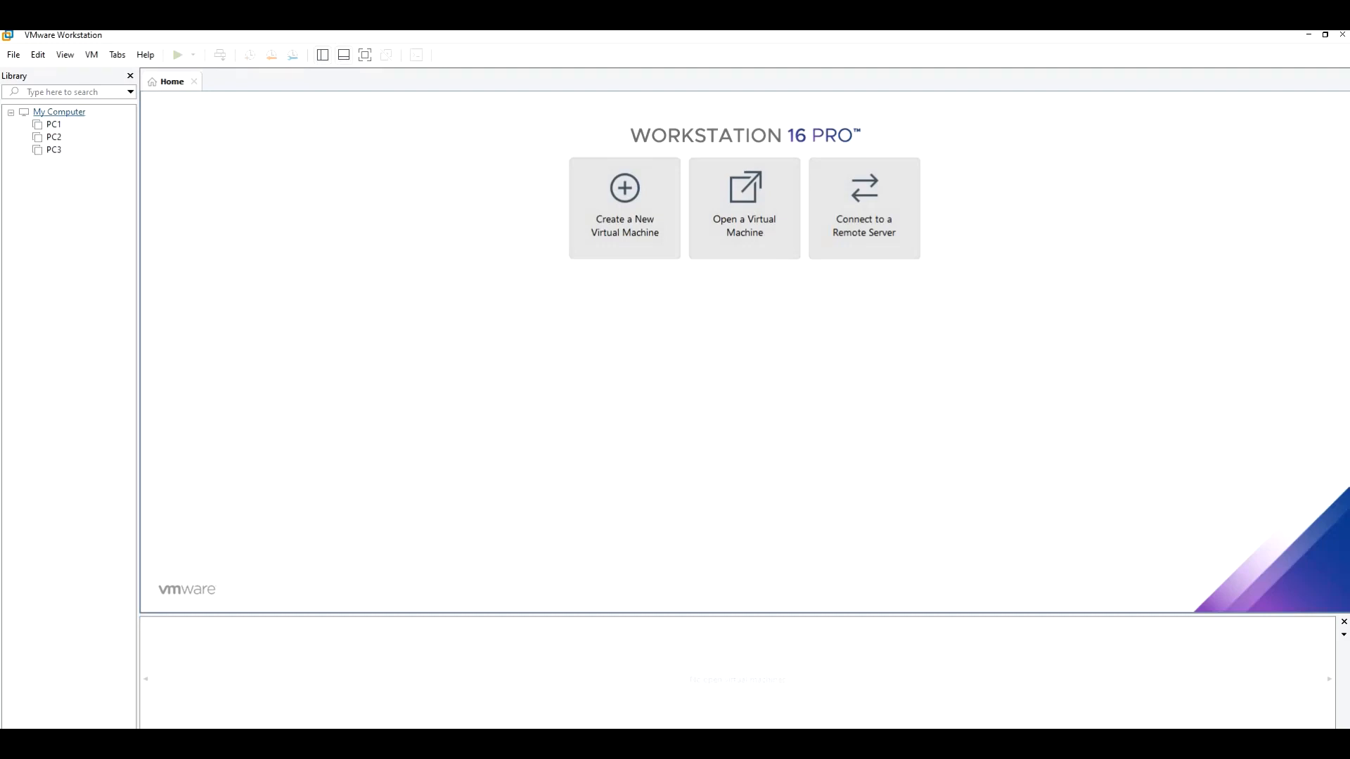
left_click(54, 125)
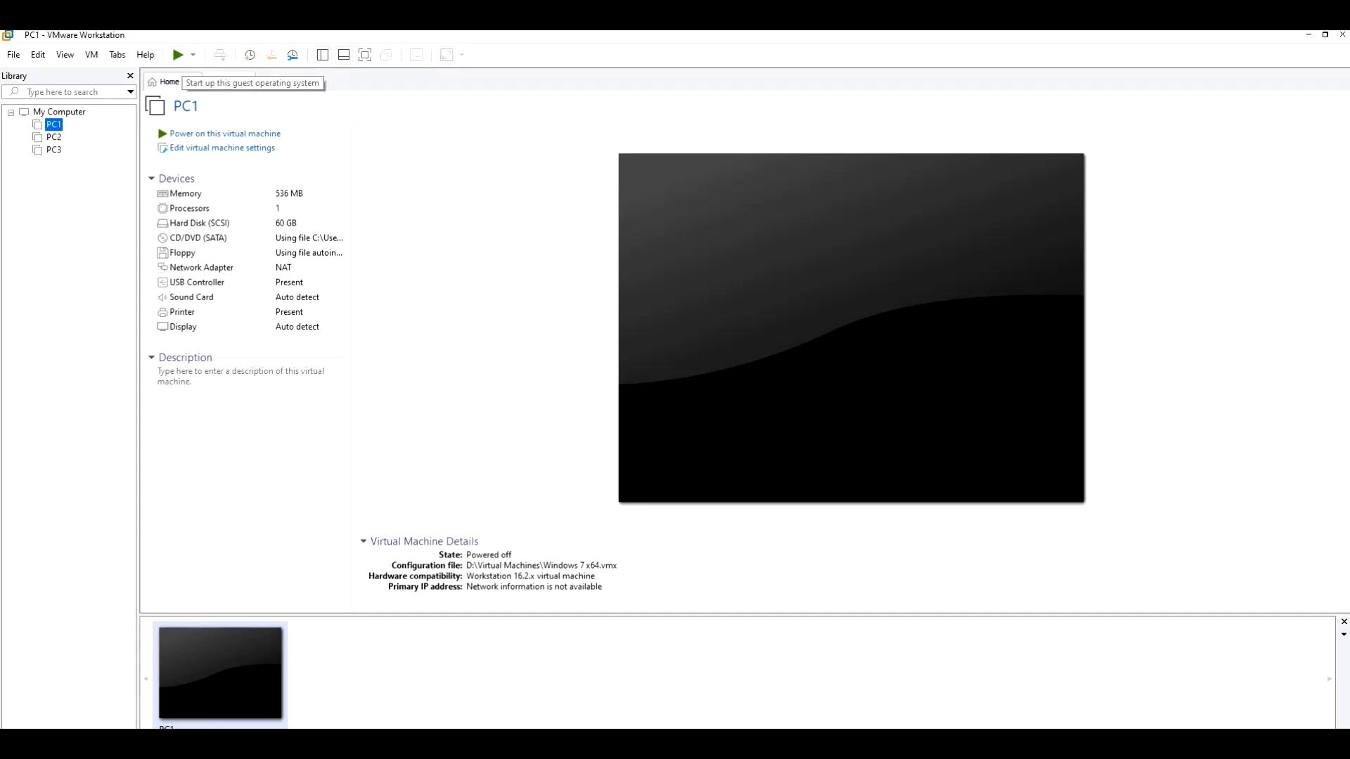
left_click(178, 55)
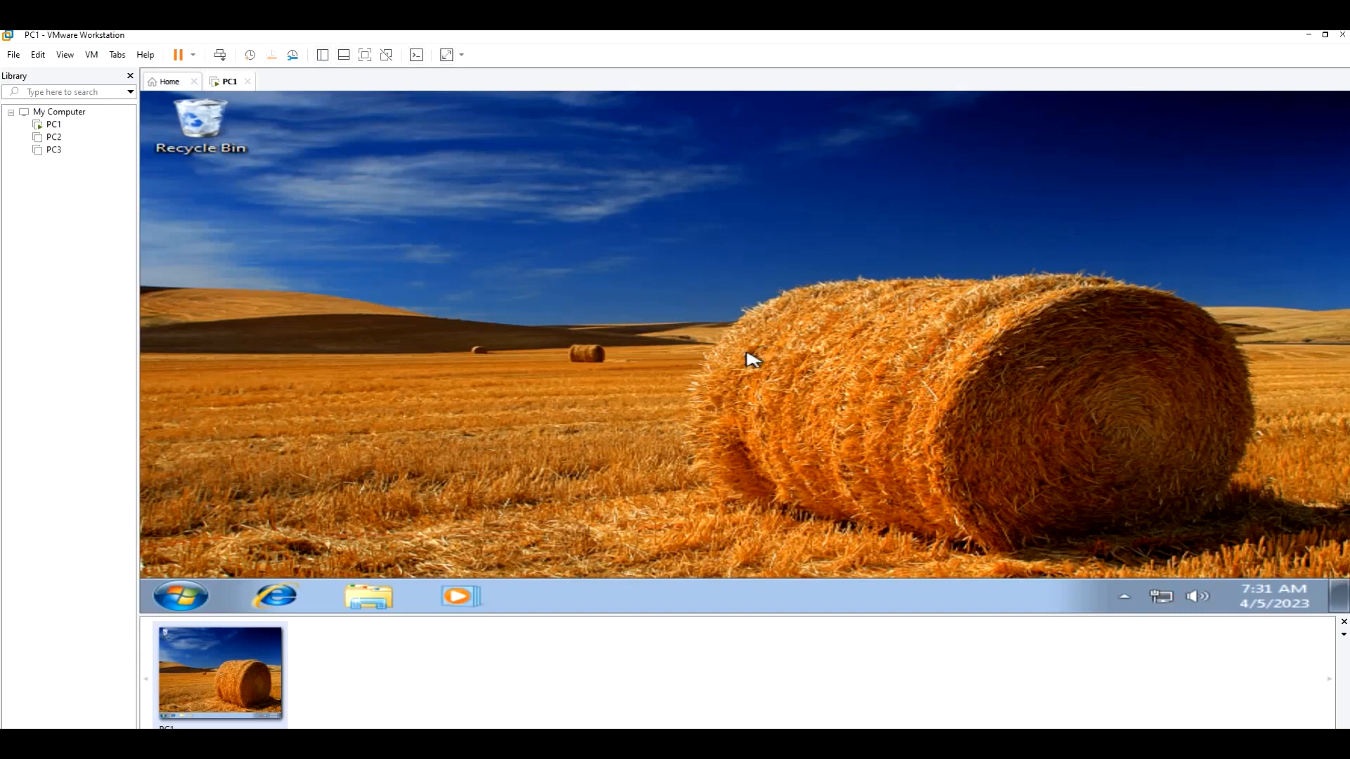
left_click(54, 138)
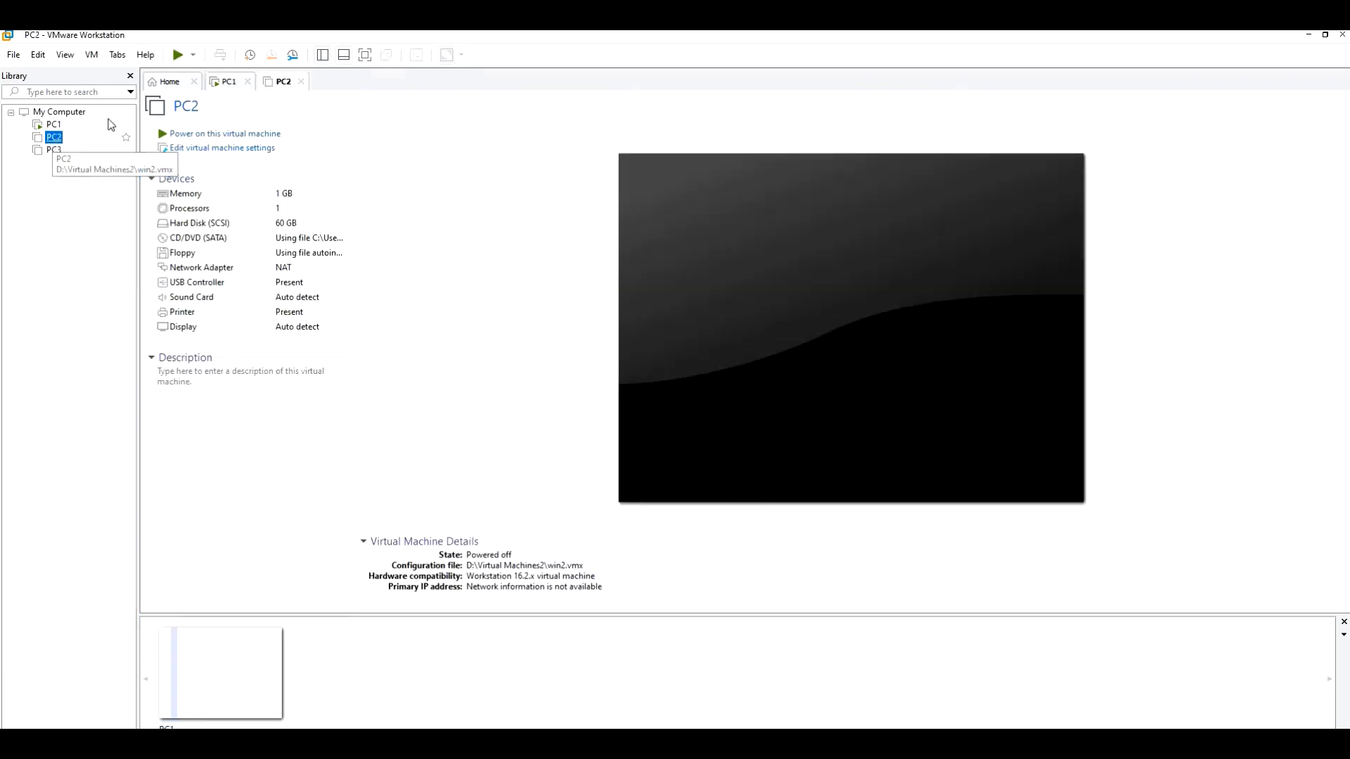
left_click(178, 56)
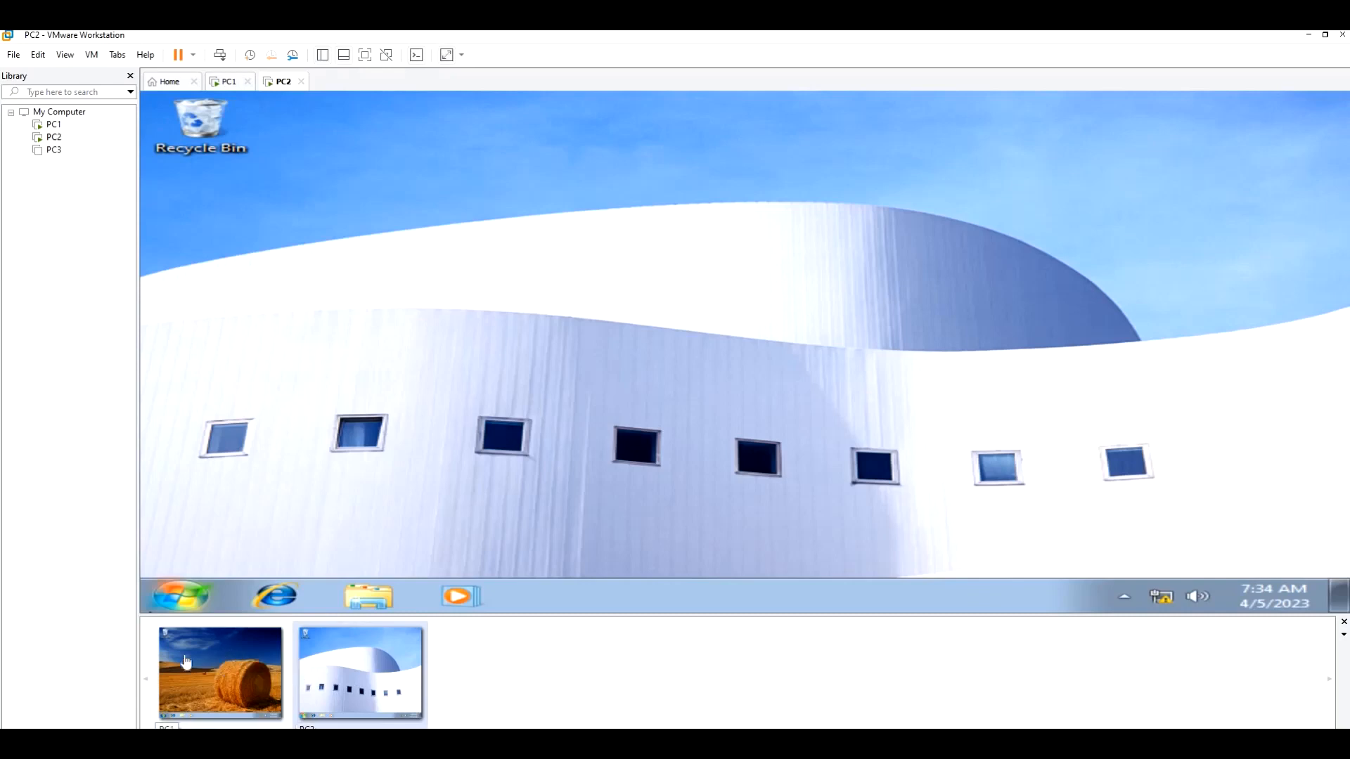
On PC1, check the active network's location type in Network and Sharing Center and review the available location choices without changing them.
left_click(245, 661)
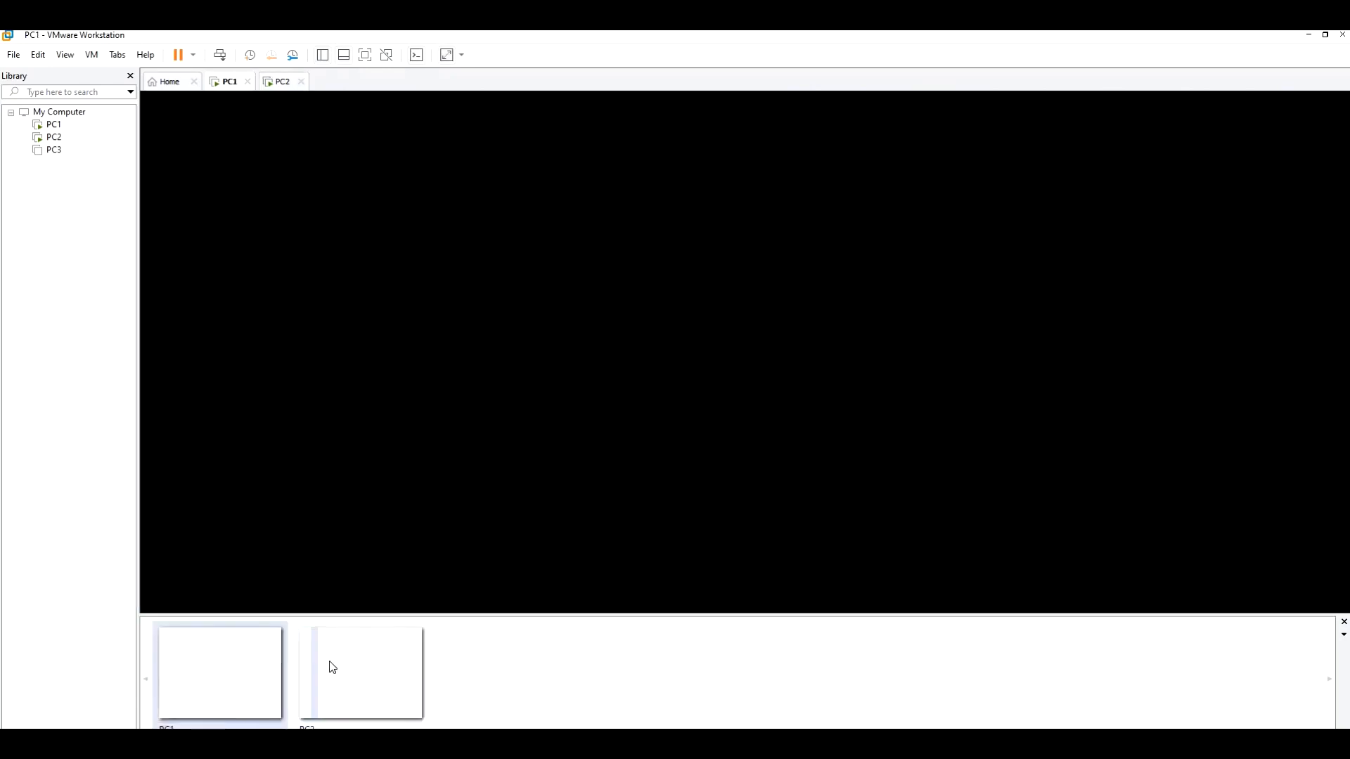
left_click(356, 668)
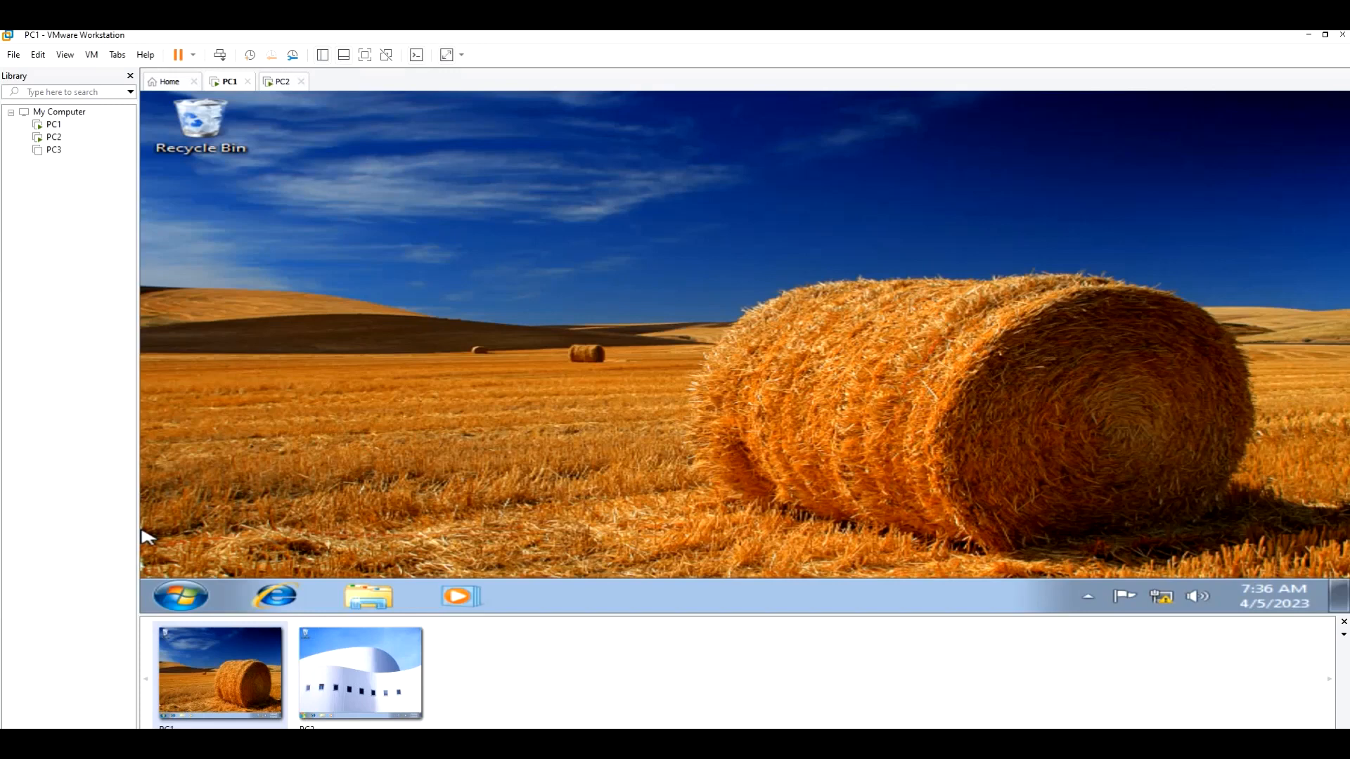
left_click(182, 596)
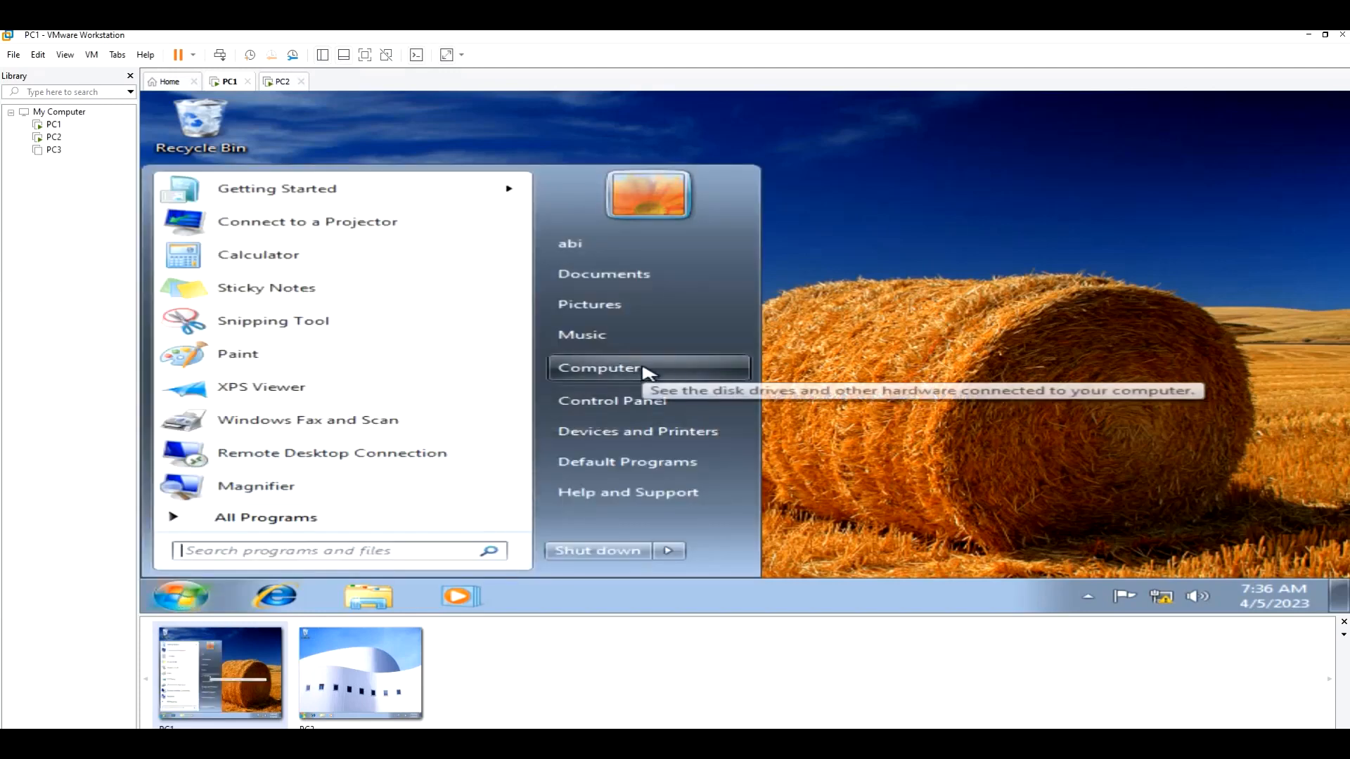
left_click(603, 404)
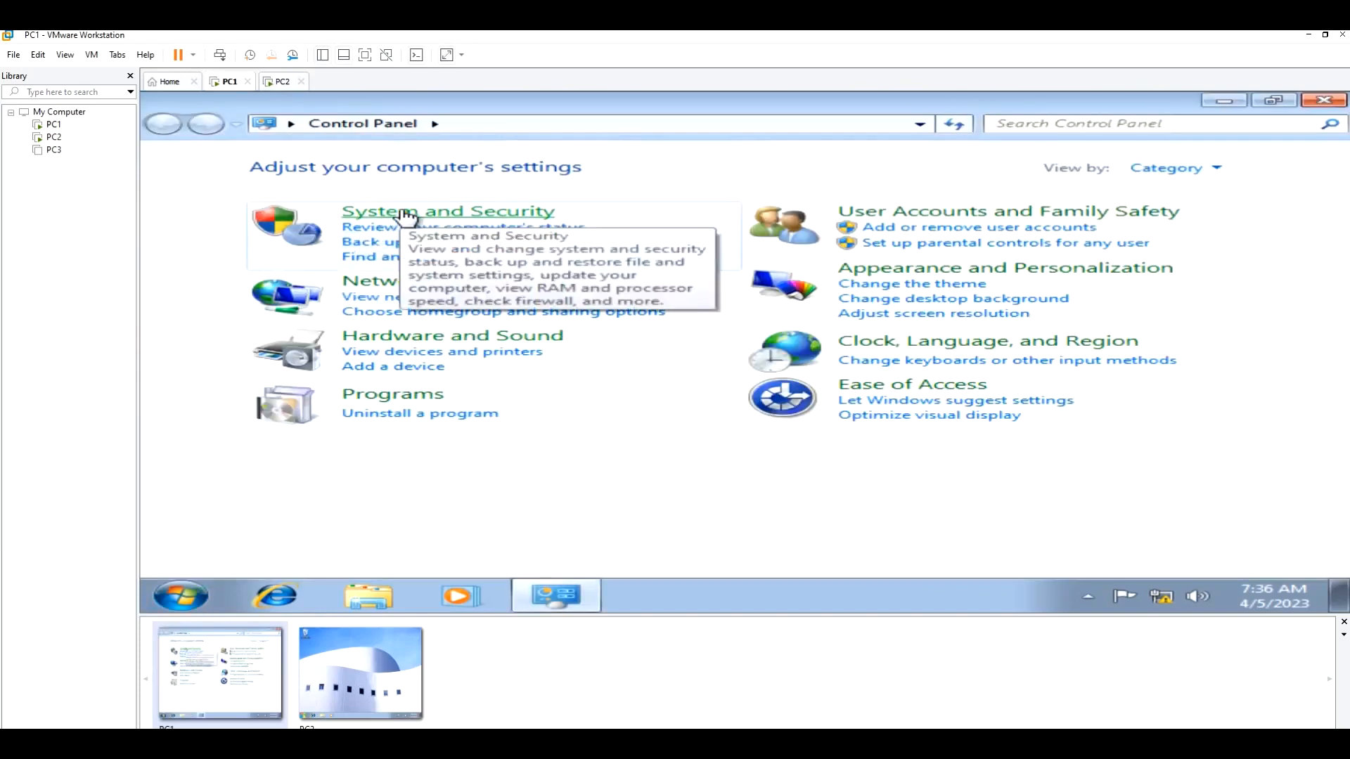
left_click(392, 287)
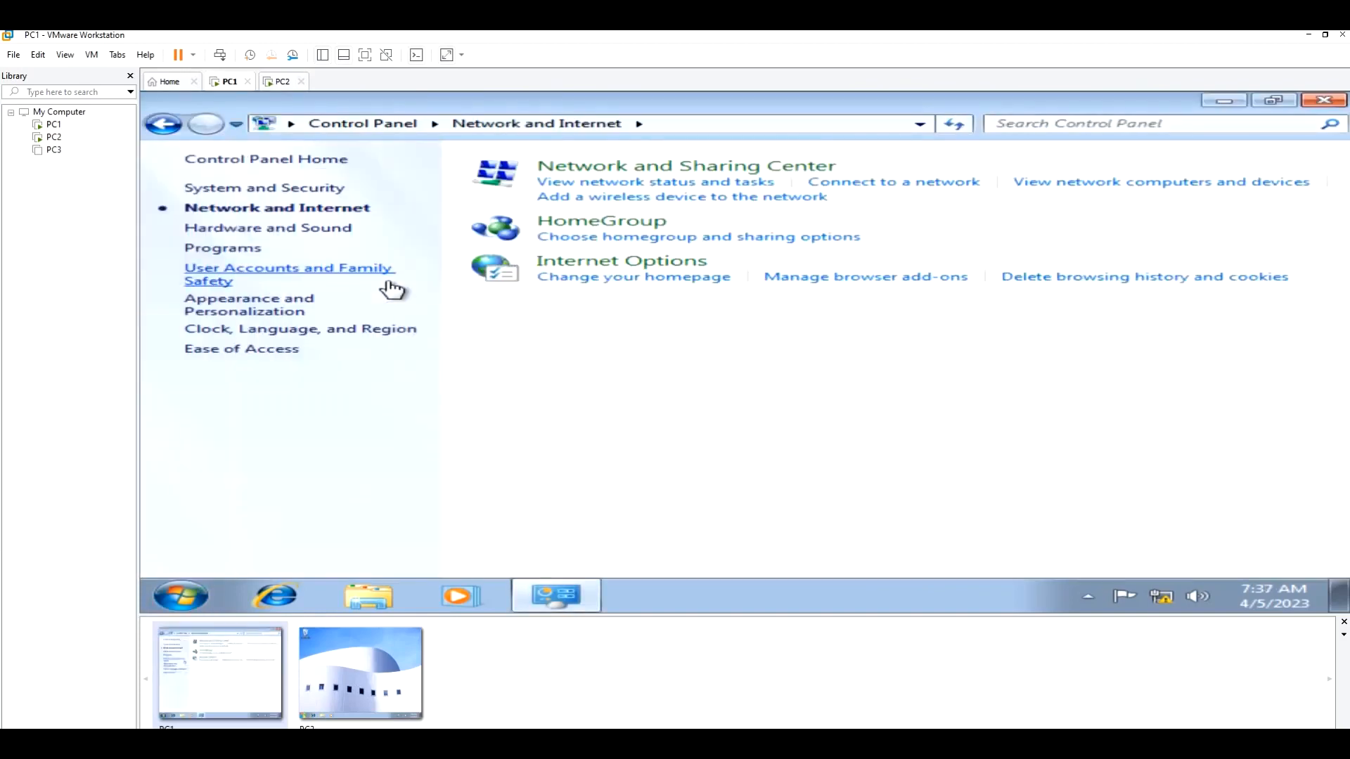
left_click(581, 170)
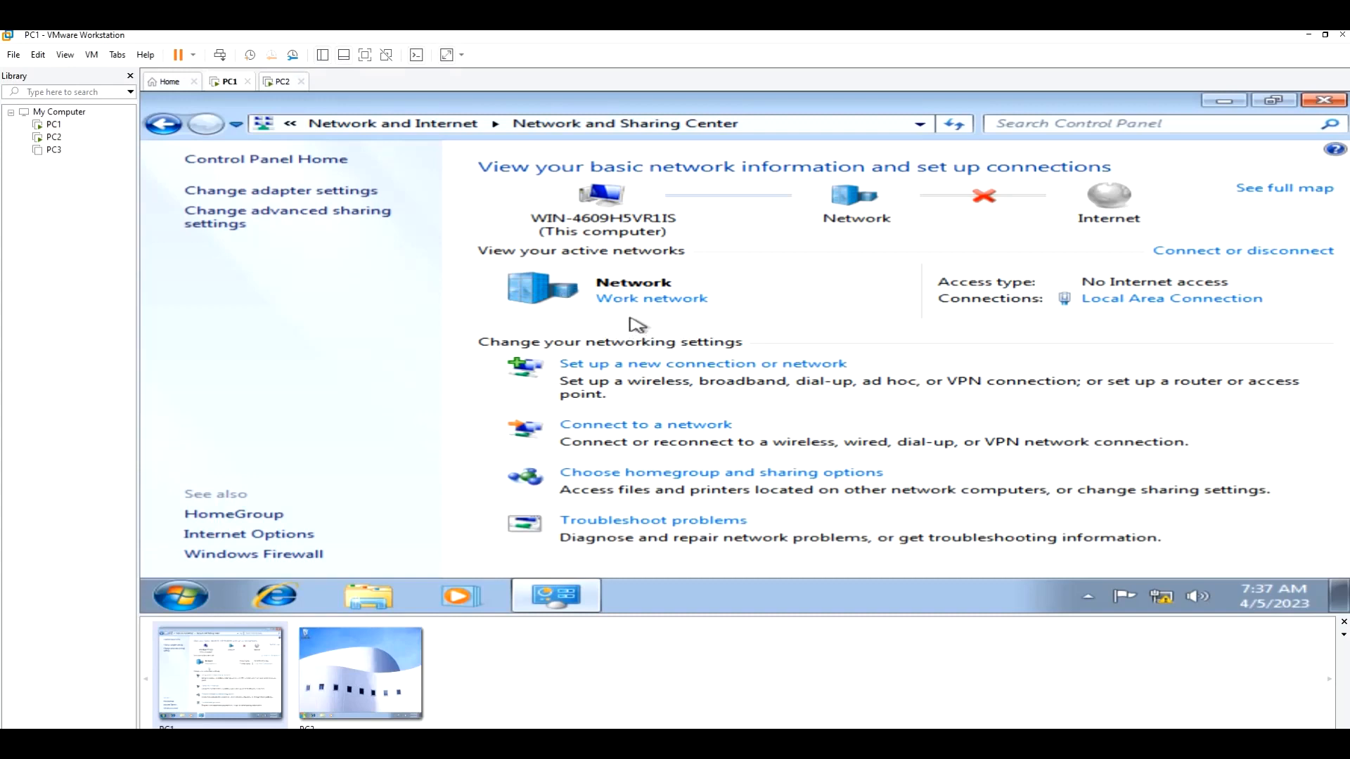
left_click(670, 305)
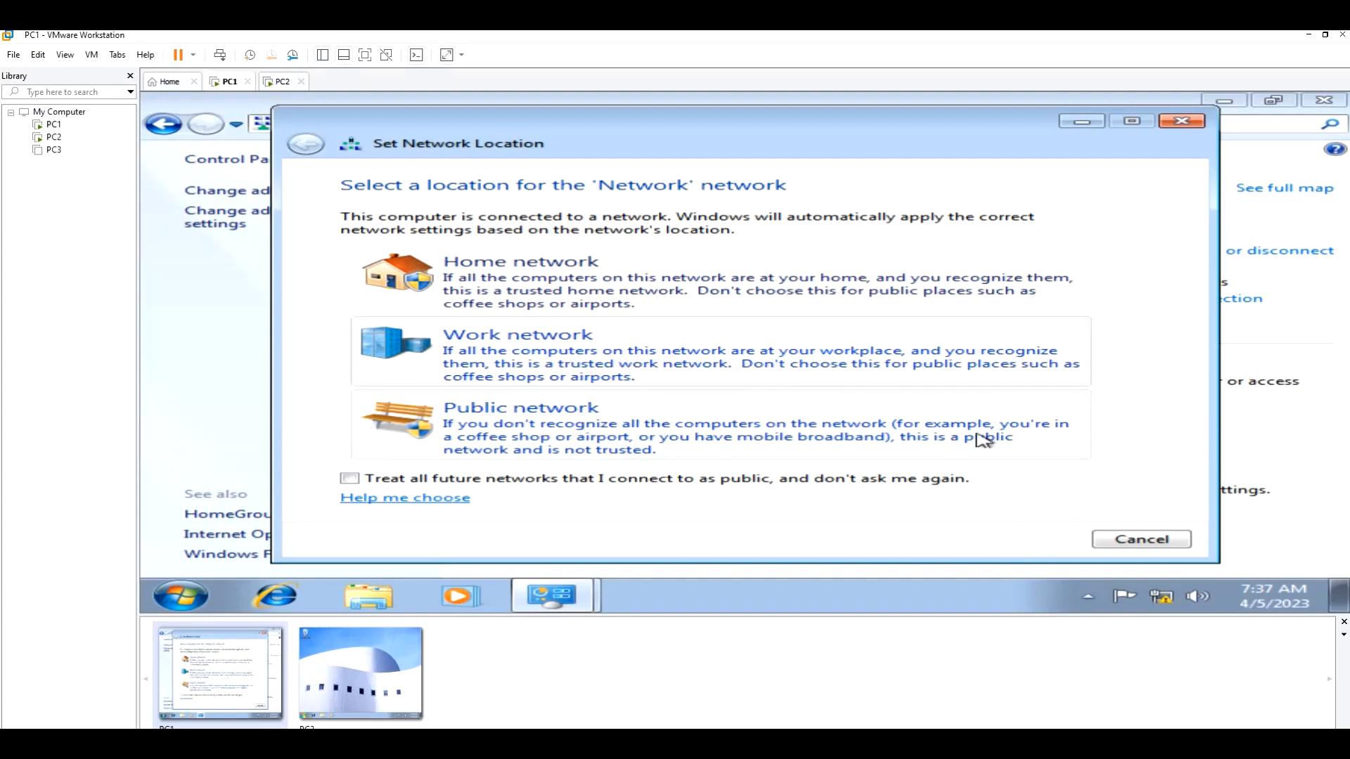
left_click(1149, 545)
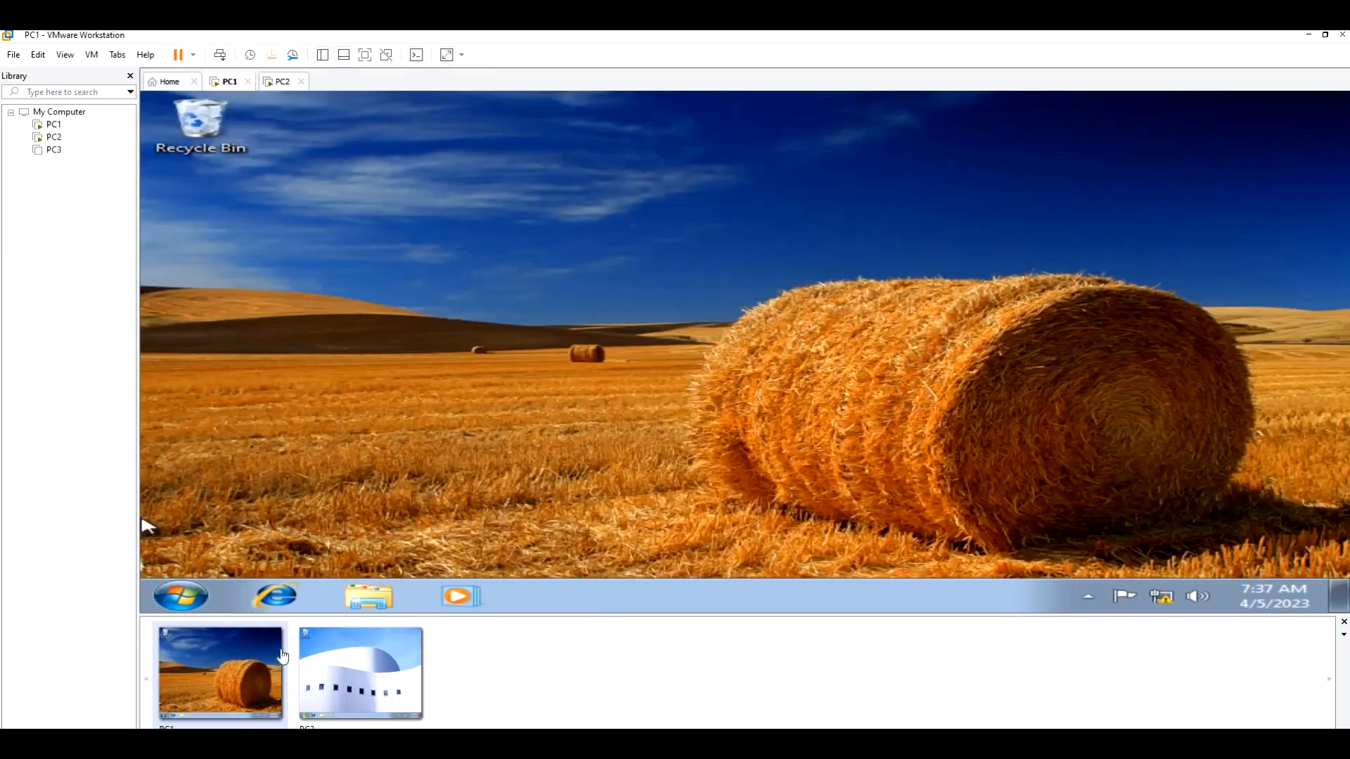
On PC2, check the active network's location type in Network and Sharing Center, and close the window.
left_click(345, 657)
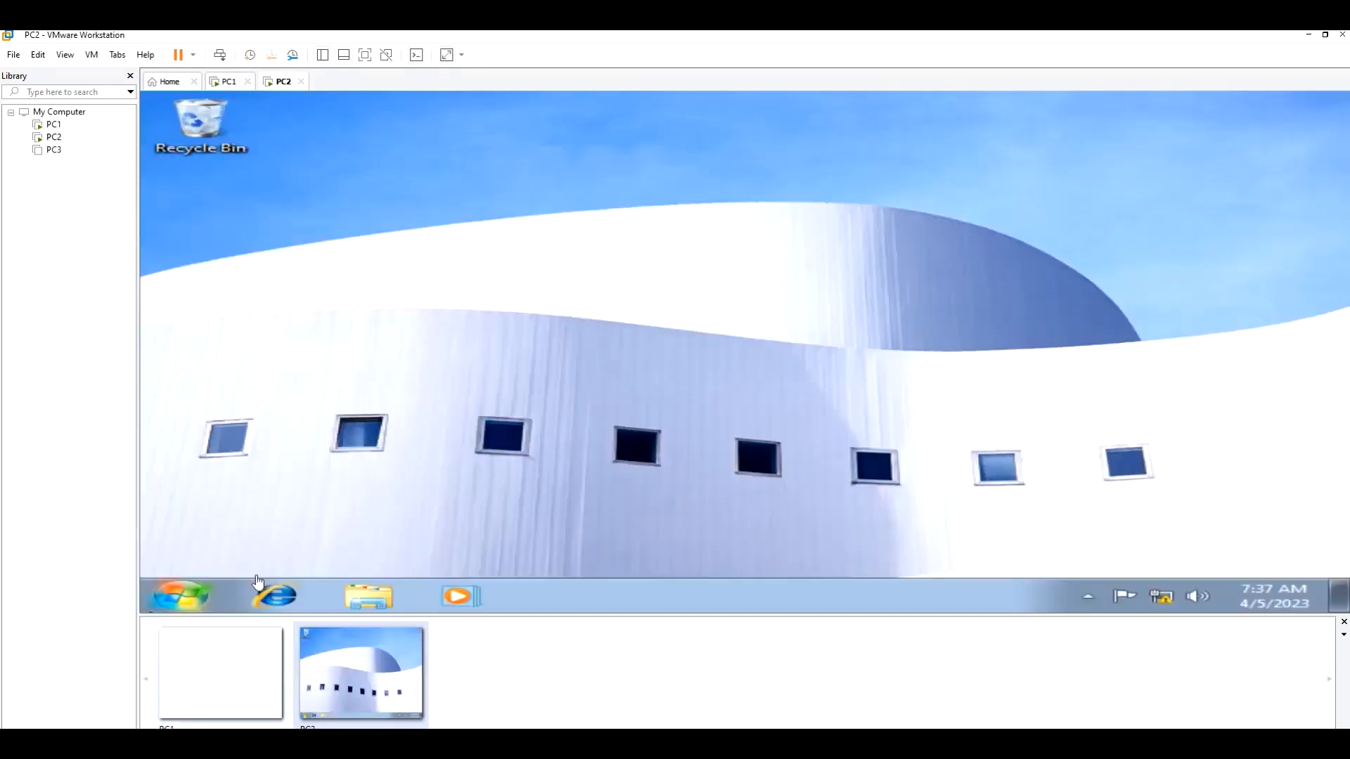
left_click(182, 596)
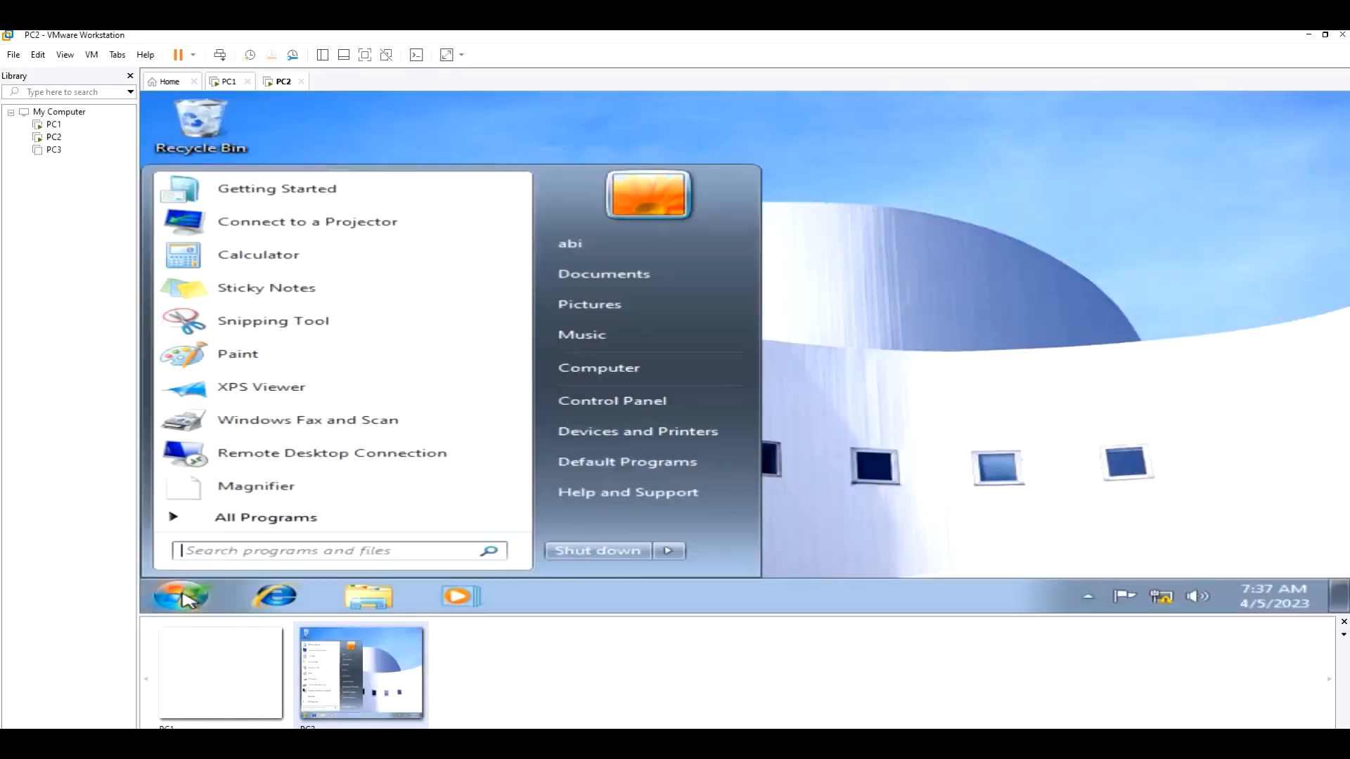
left_click(630, 406)
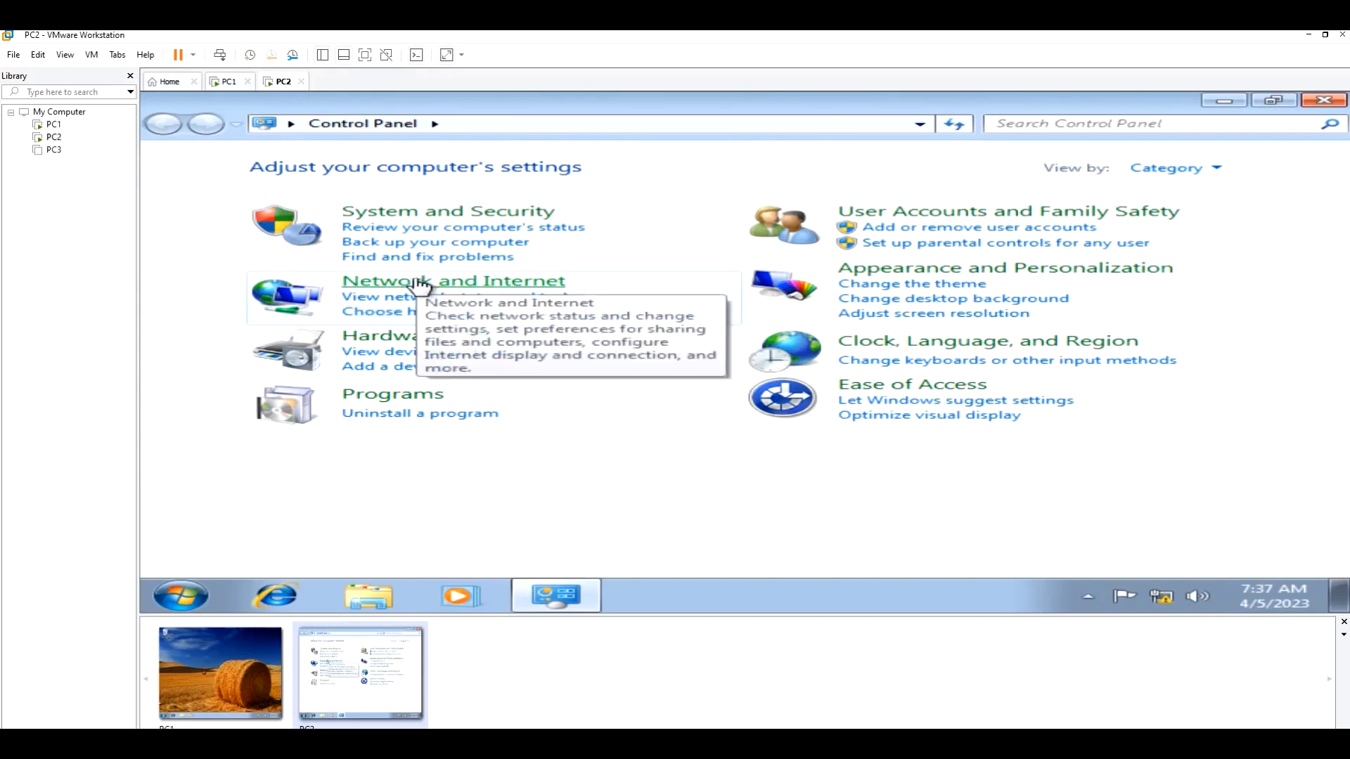
left_click(353, 282)
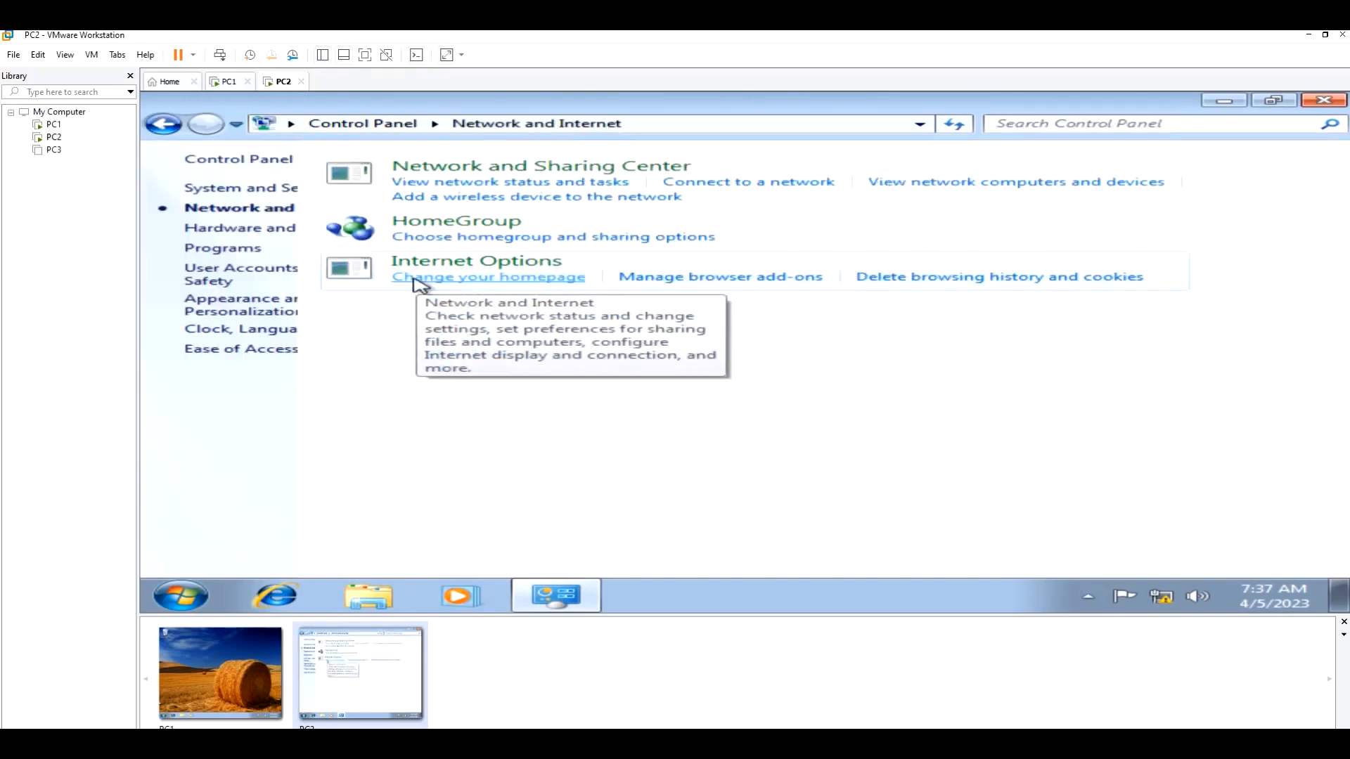
left_click(603, 172)
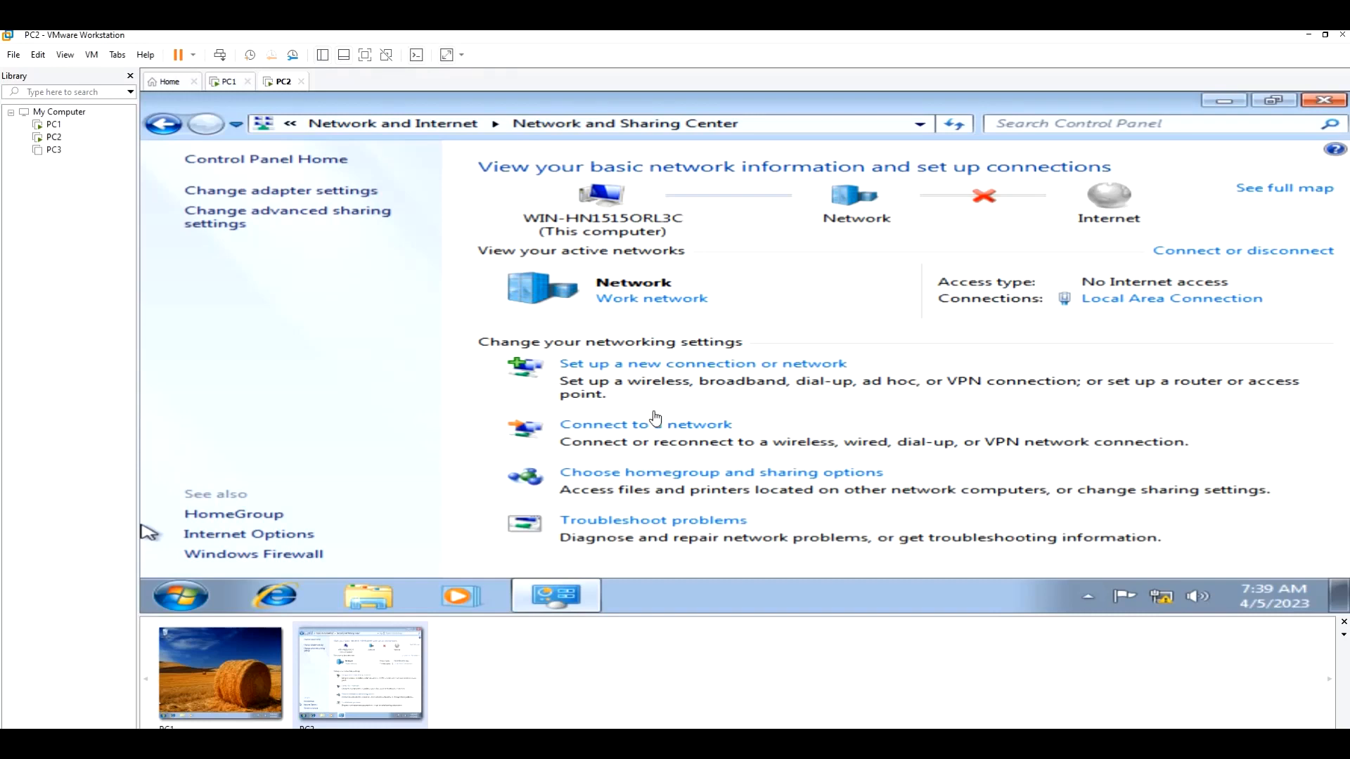
left_click(1322, 106)
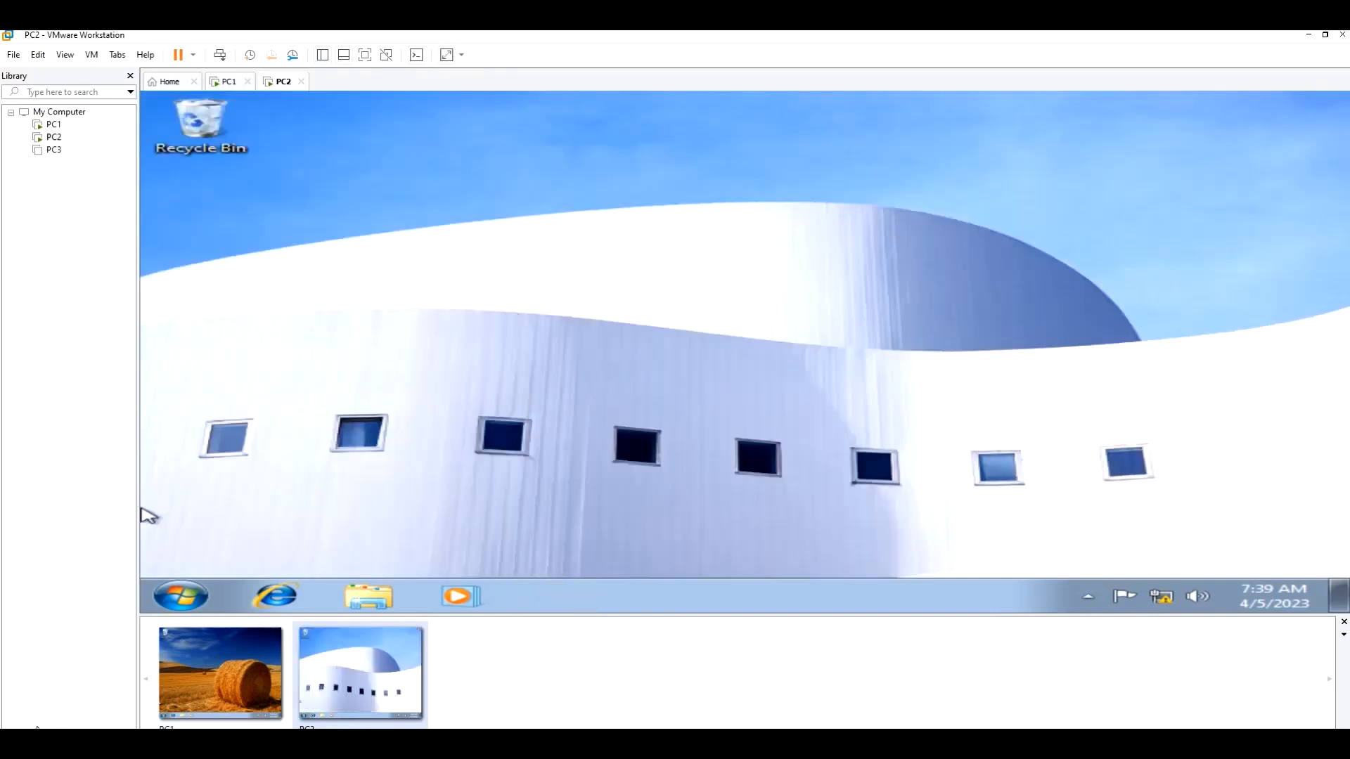
On PC1, turn on network discovery and file sharing from the Network location in Windows Explorer.
left_click(220, 673)
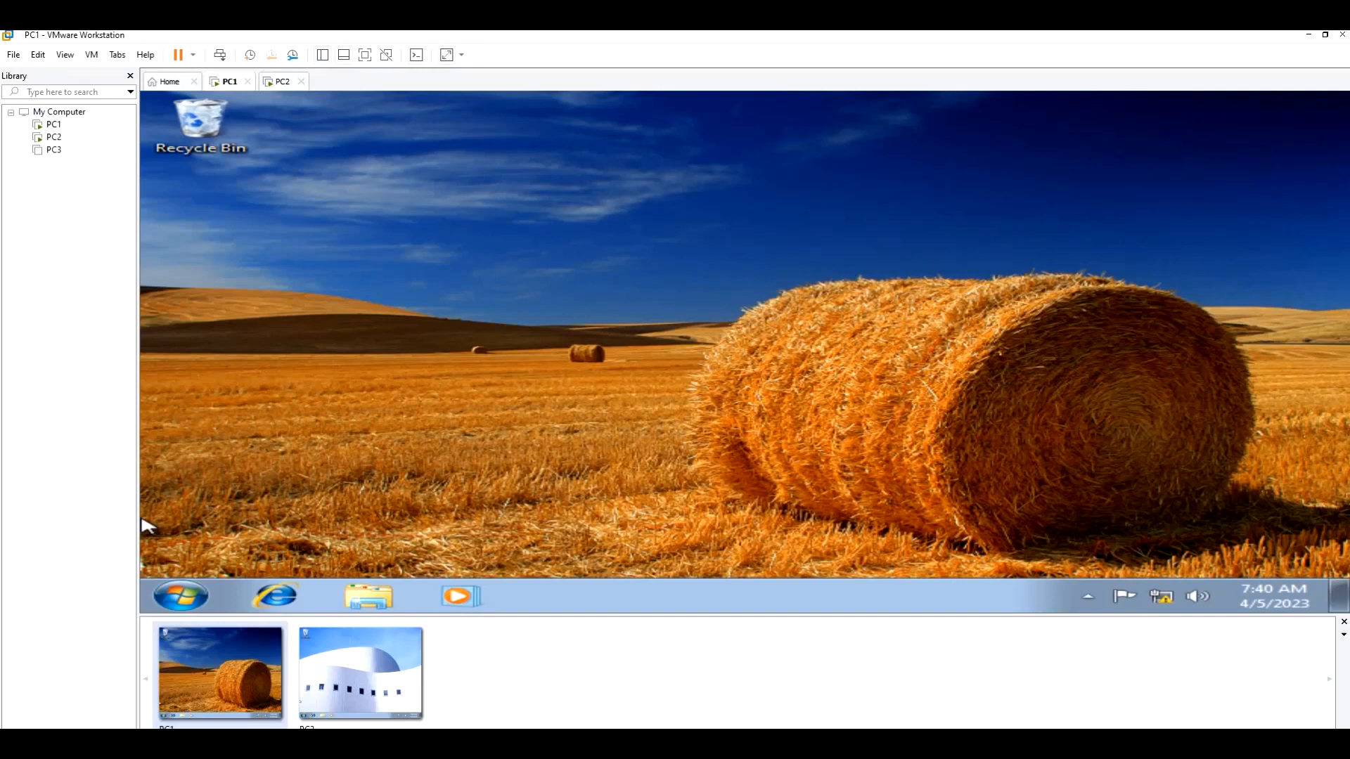
left_click(367, 597)
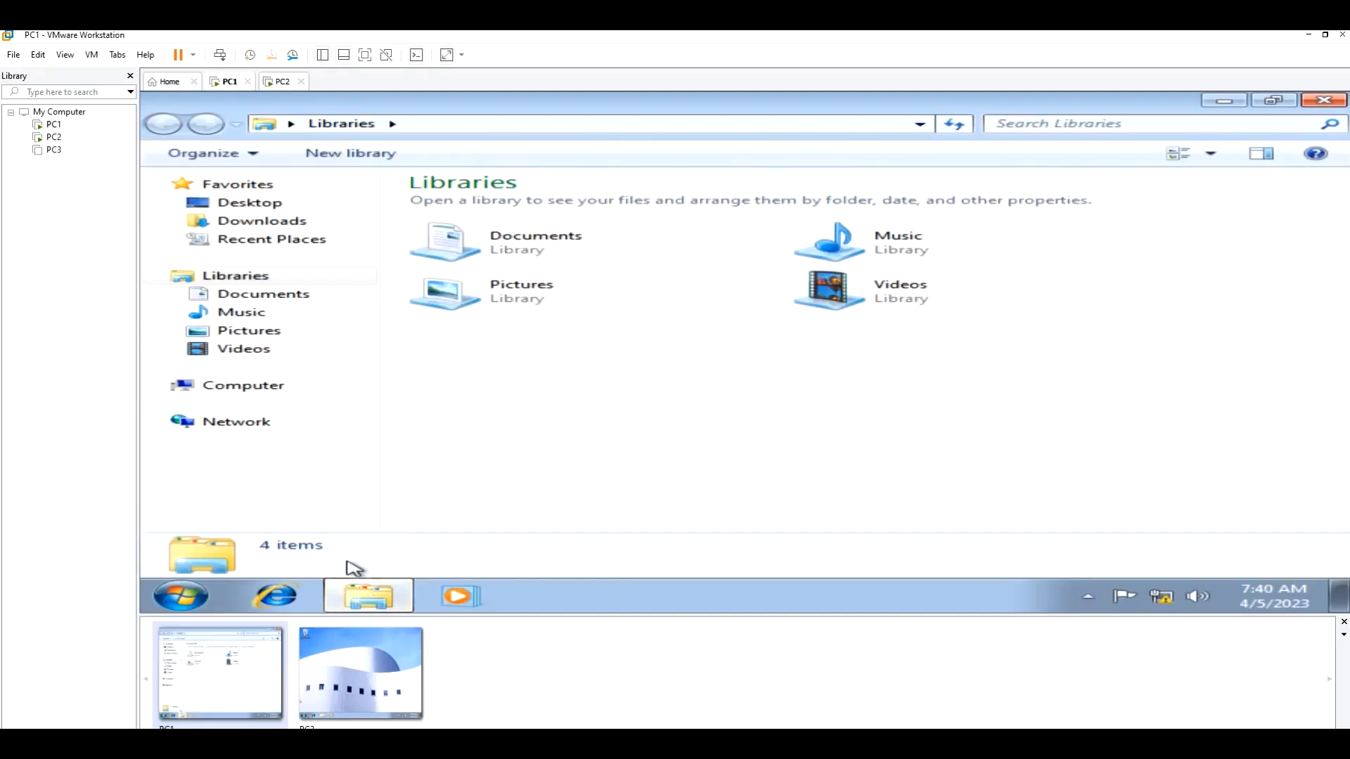
left_click(230, 424)
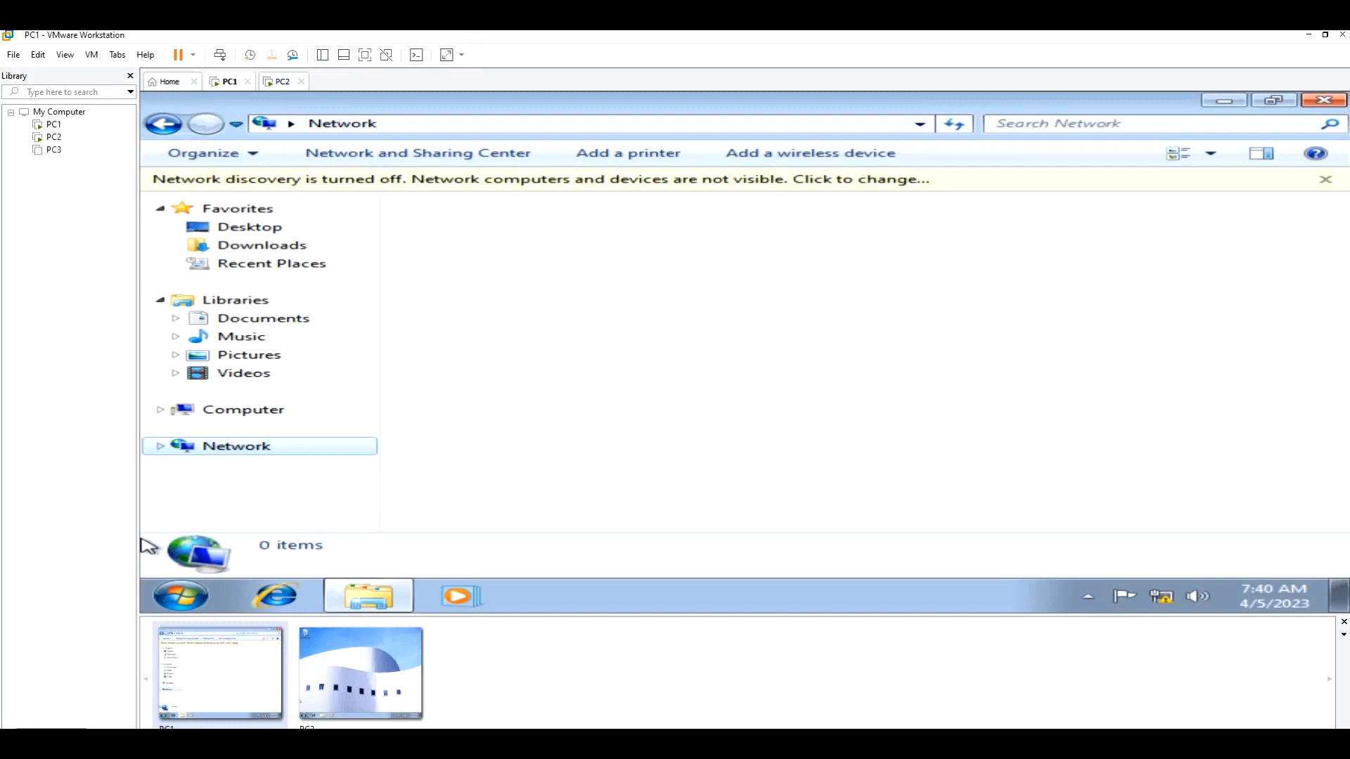
left_click(835, 182)
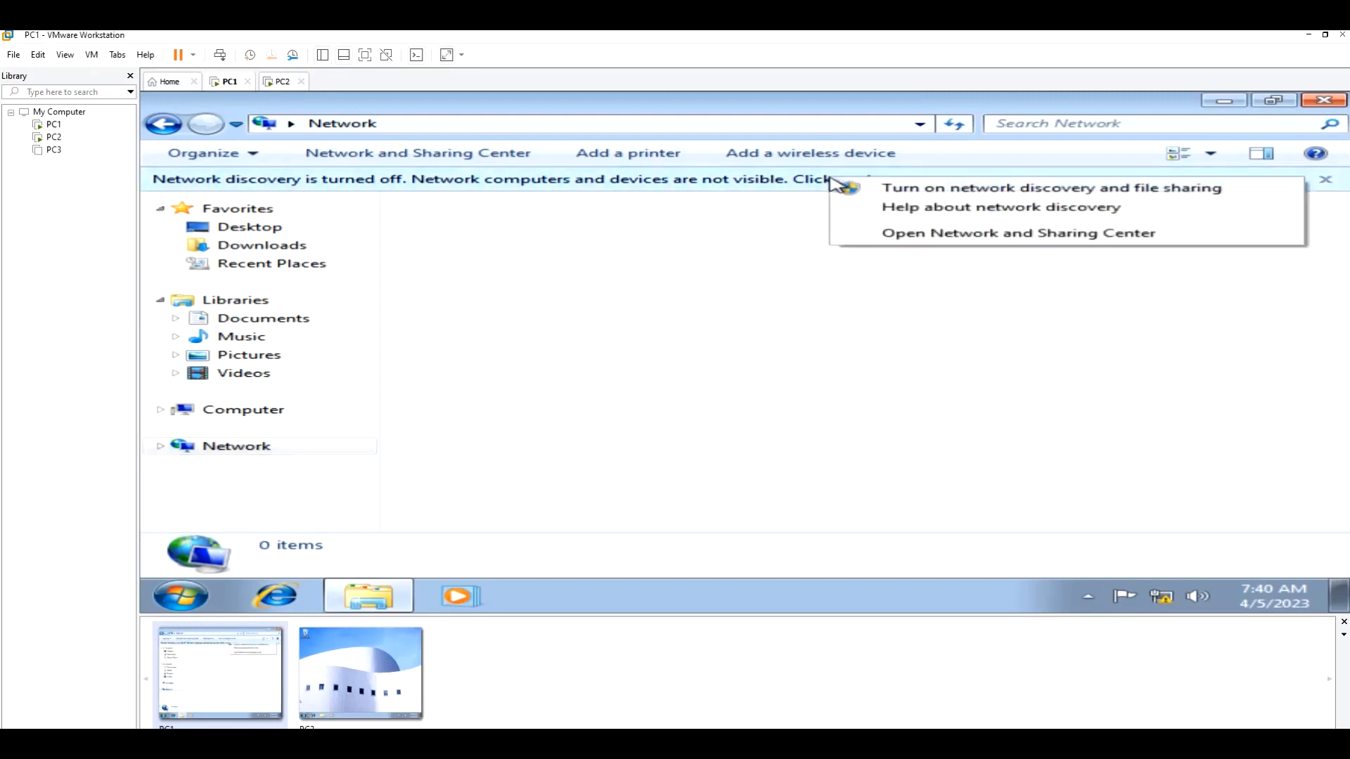
left_click(934, 187)
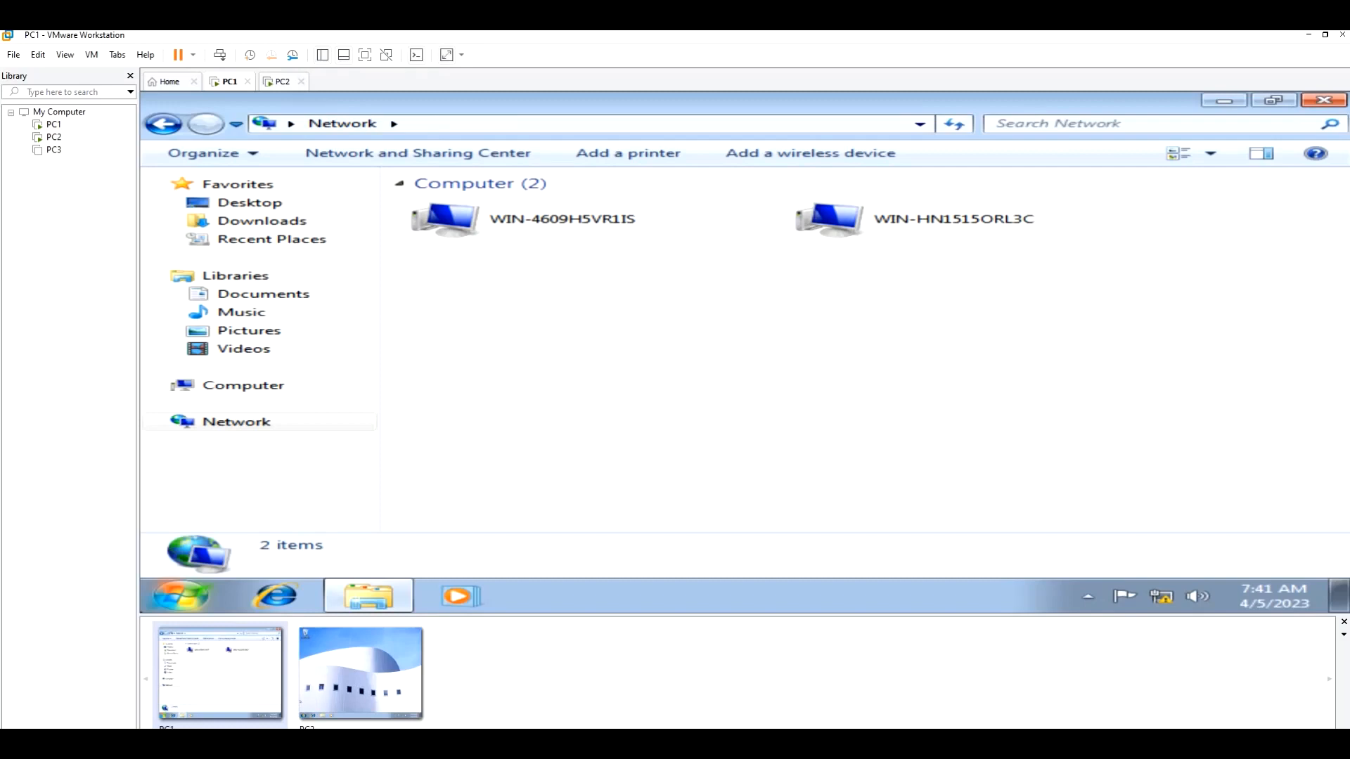
On PC2, open the Network location in Windows Explorer to view the computers on the network.
left_click(367, 681)
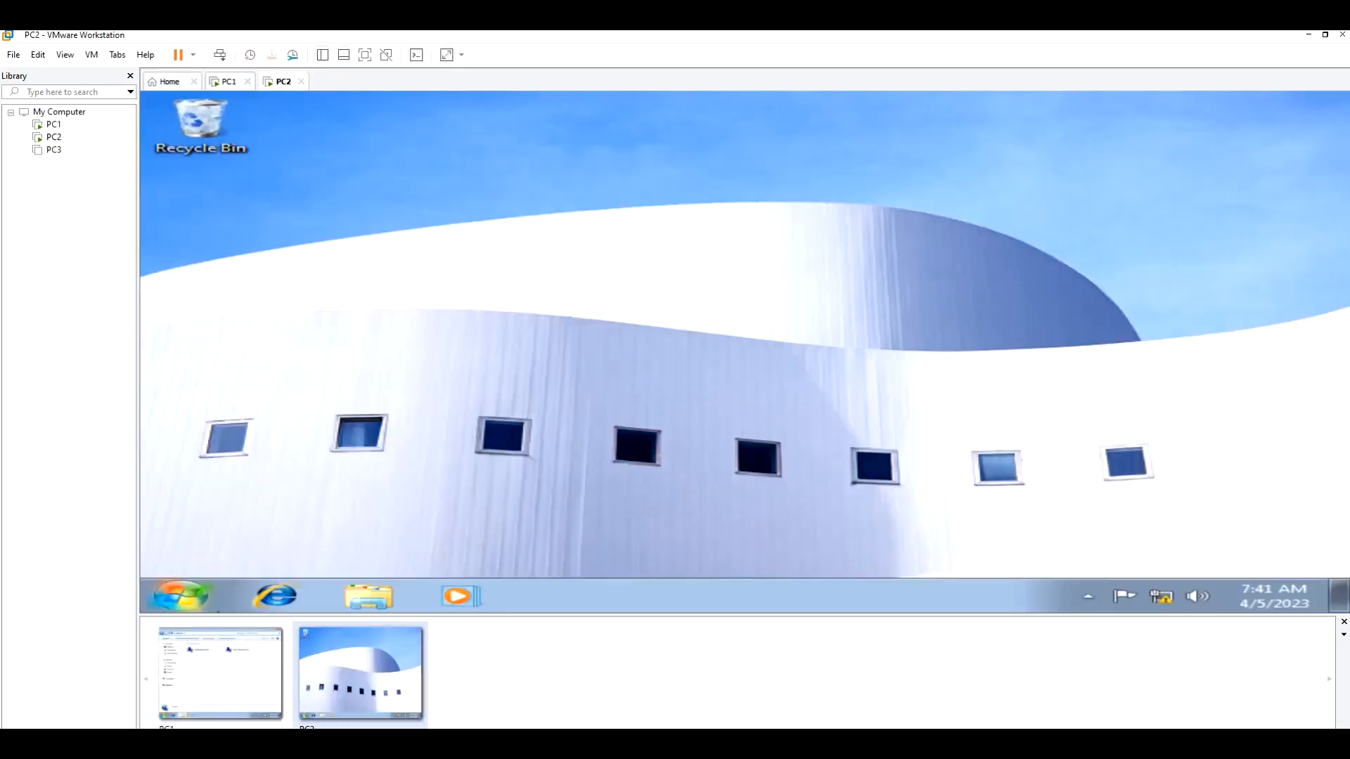
left_click(375, 598)
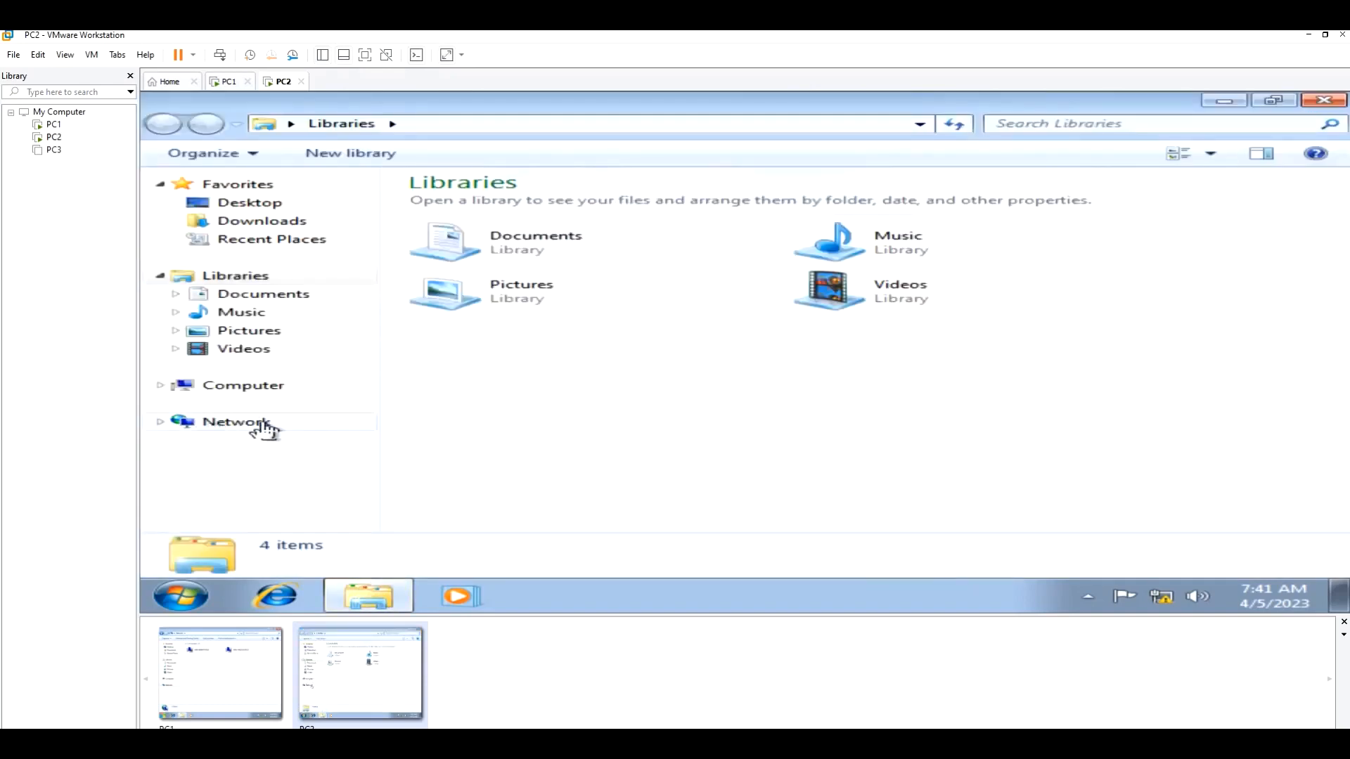
left_click(237, 422)
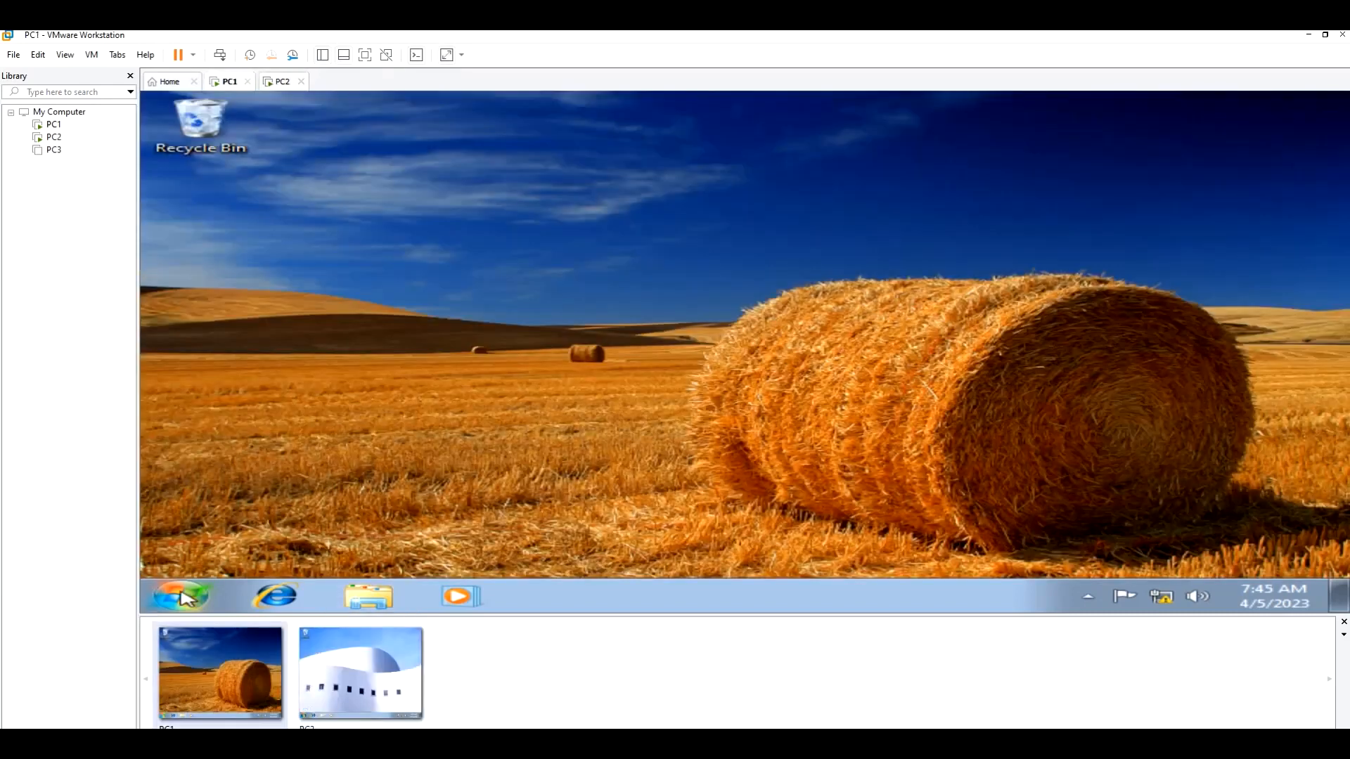
On PC1, open a Command Prompt and run ipconfig to view its IP configuration.
left_click(184, 598)
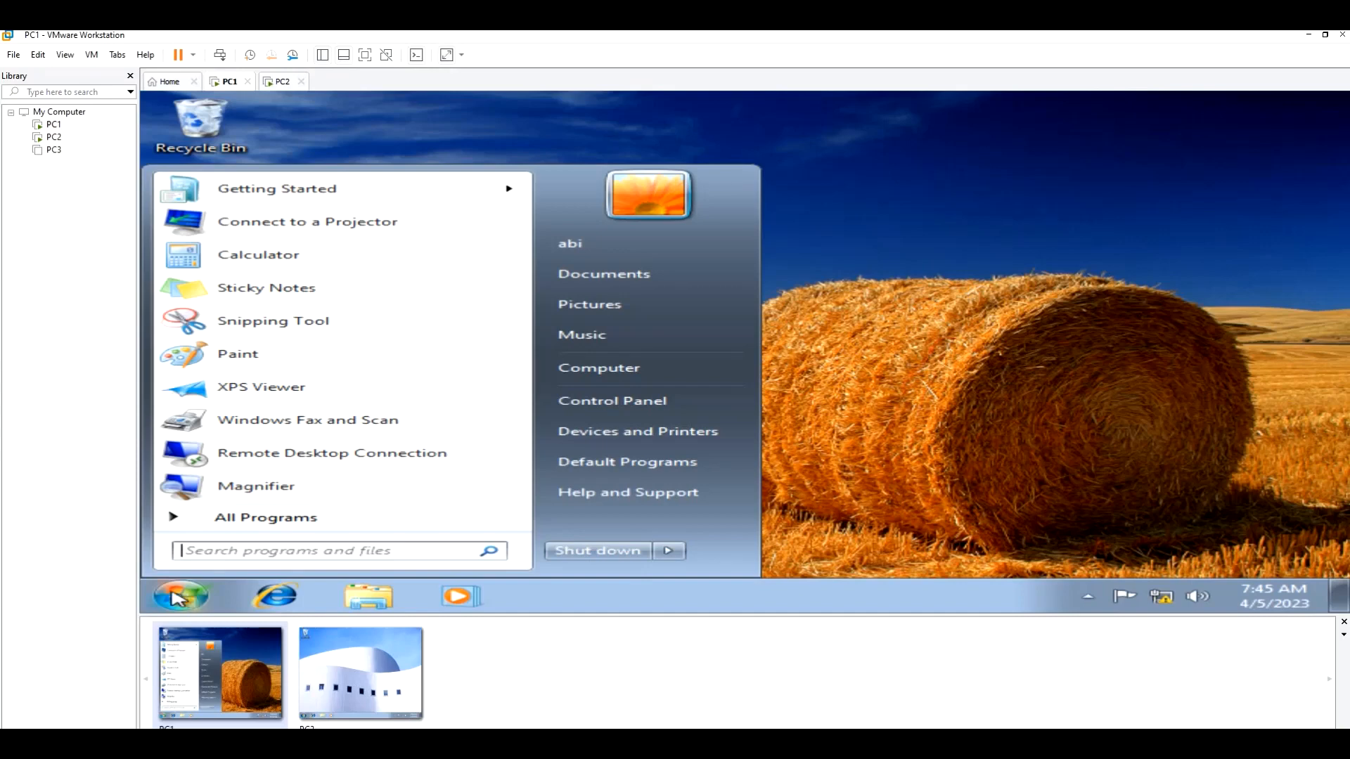
type("cmd")
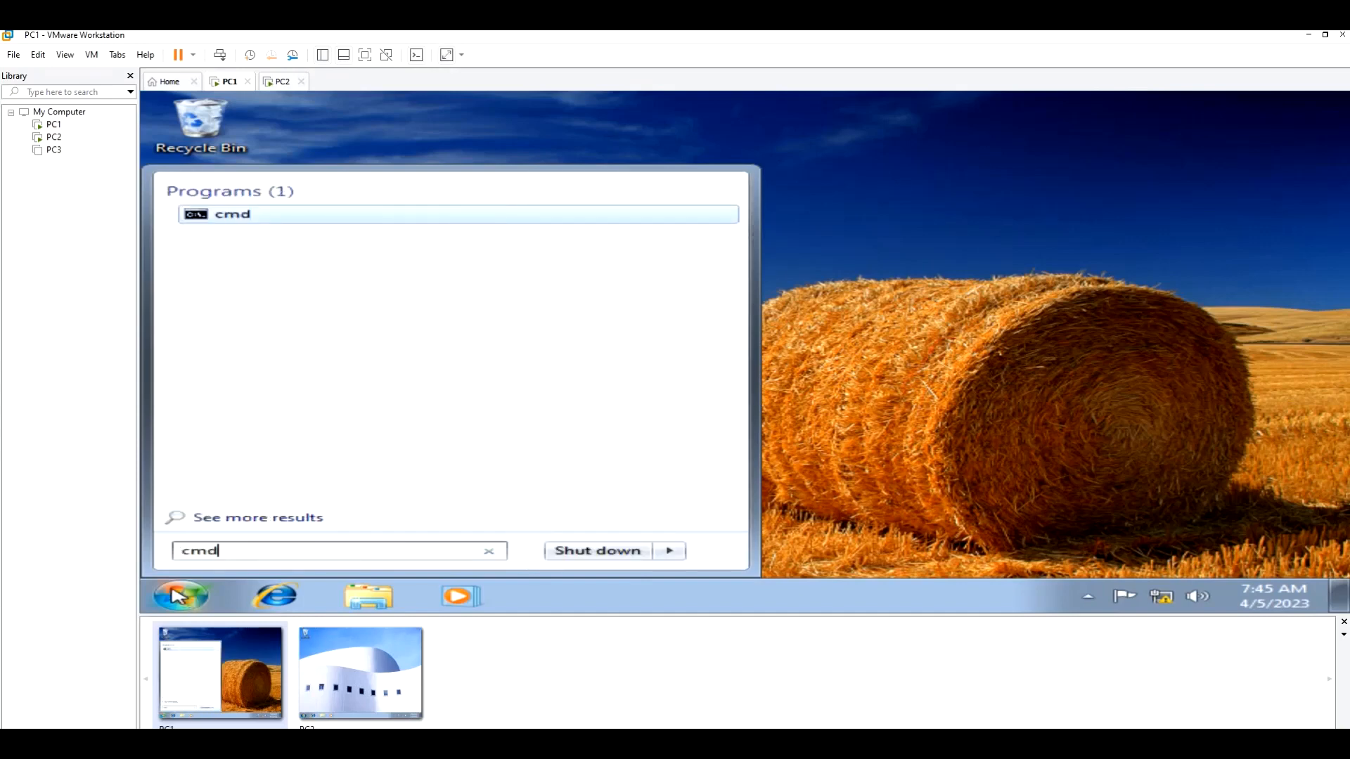
key("Return")
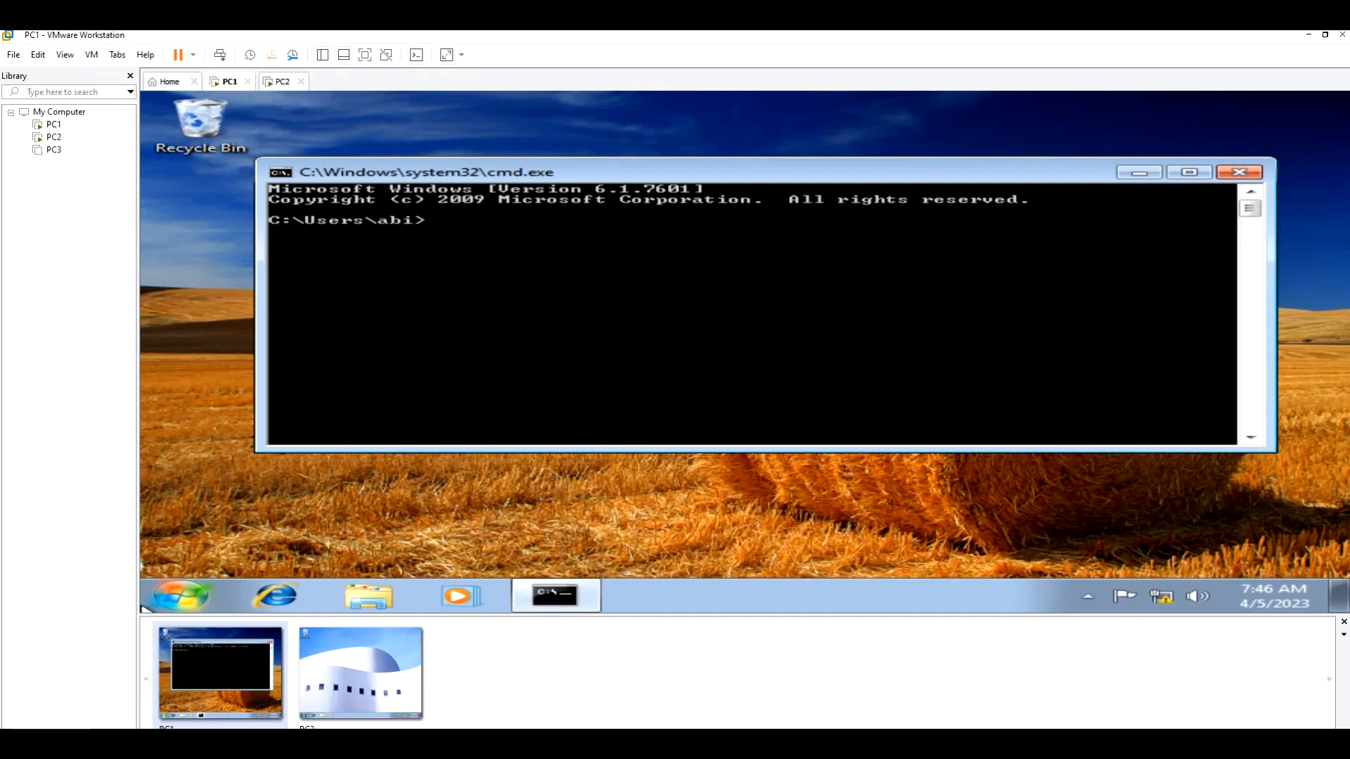
type("ipconfig")
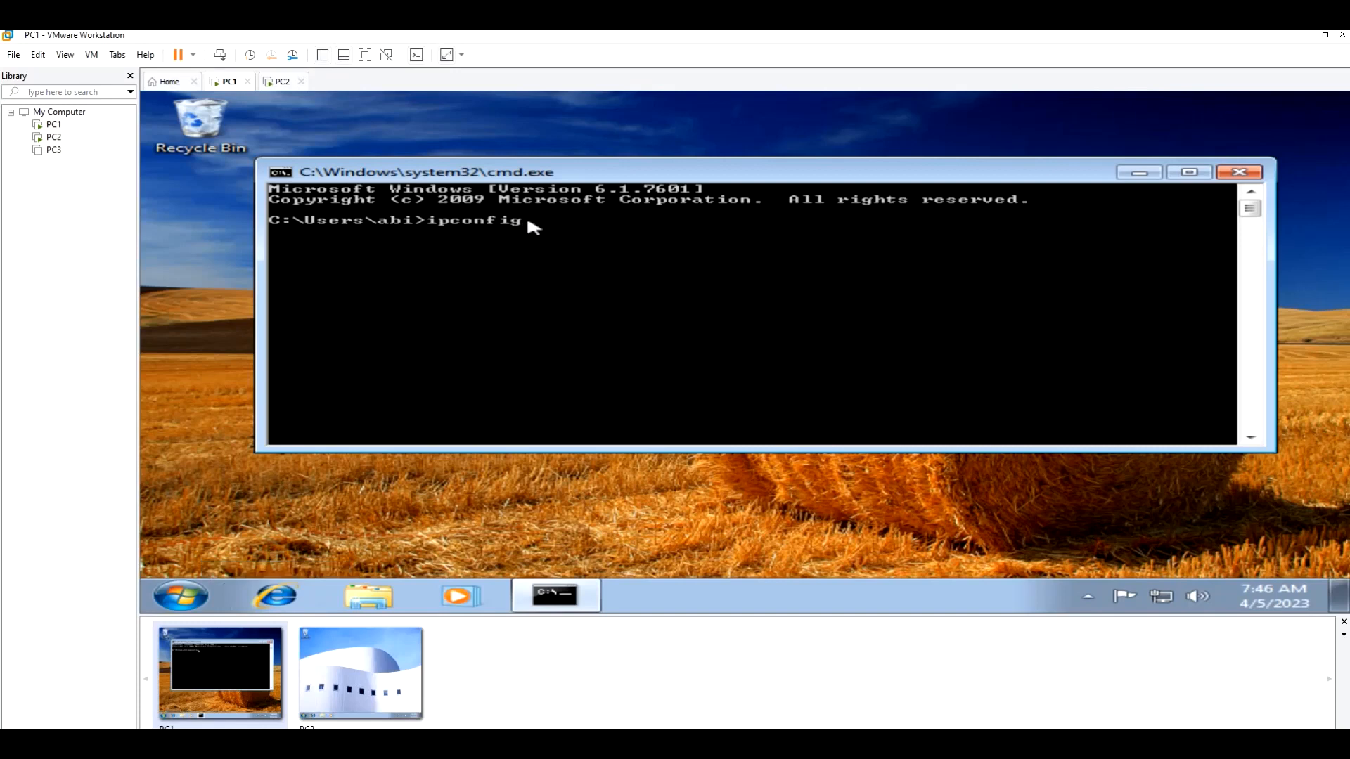
key("Return")
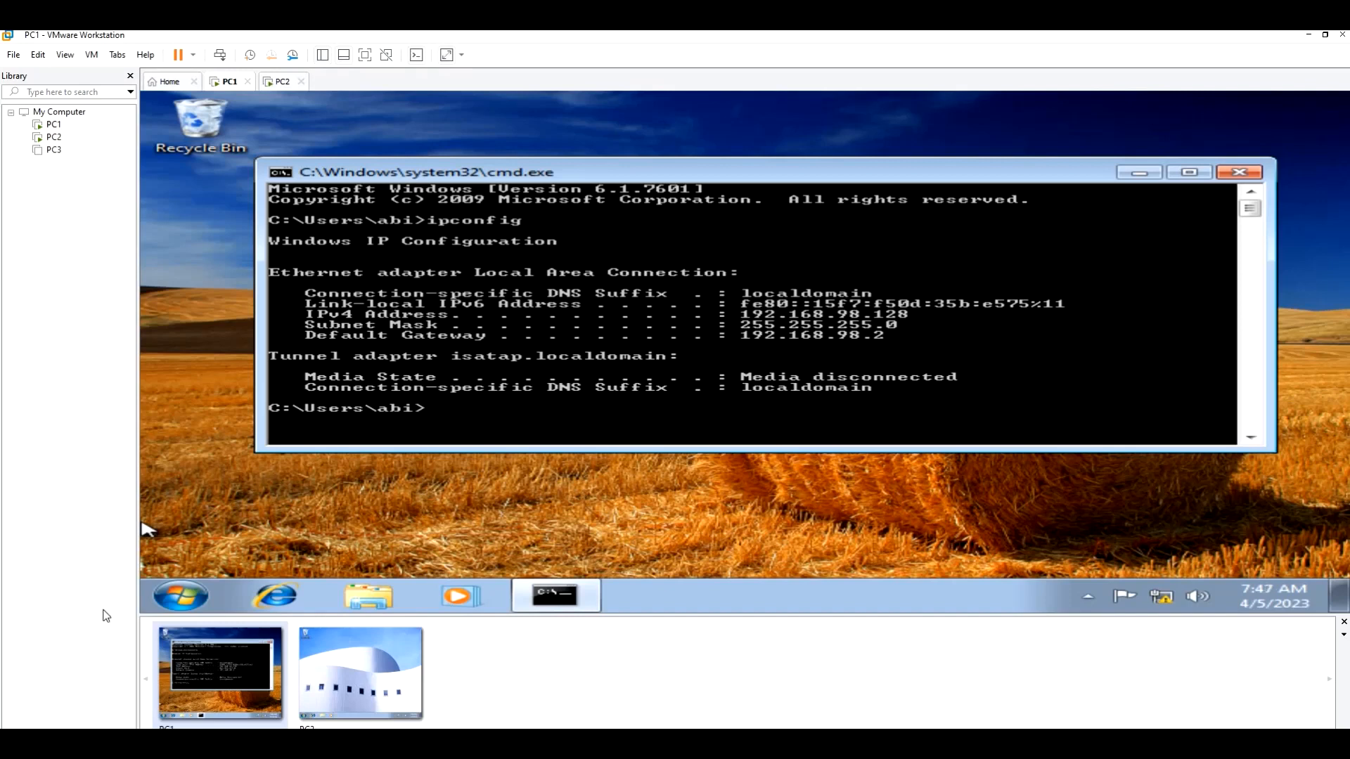
On PC2, open a Command Prompt and run ipconfig to view its IP configuration.
left_click(339, 661)
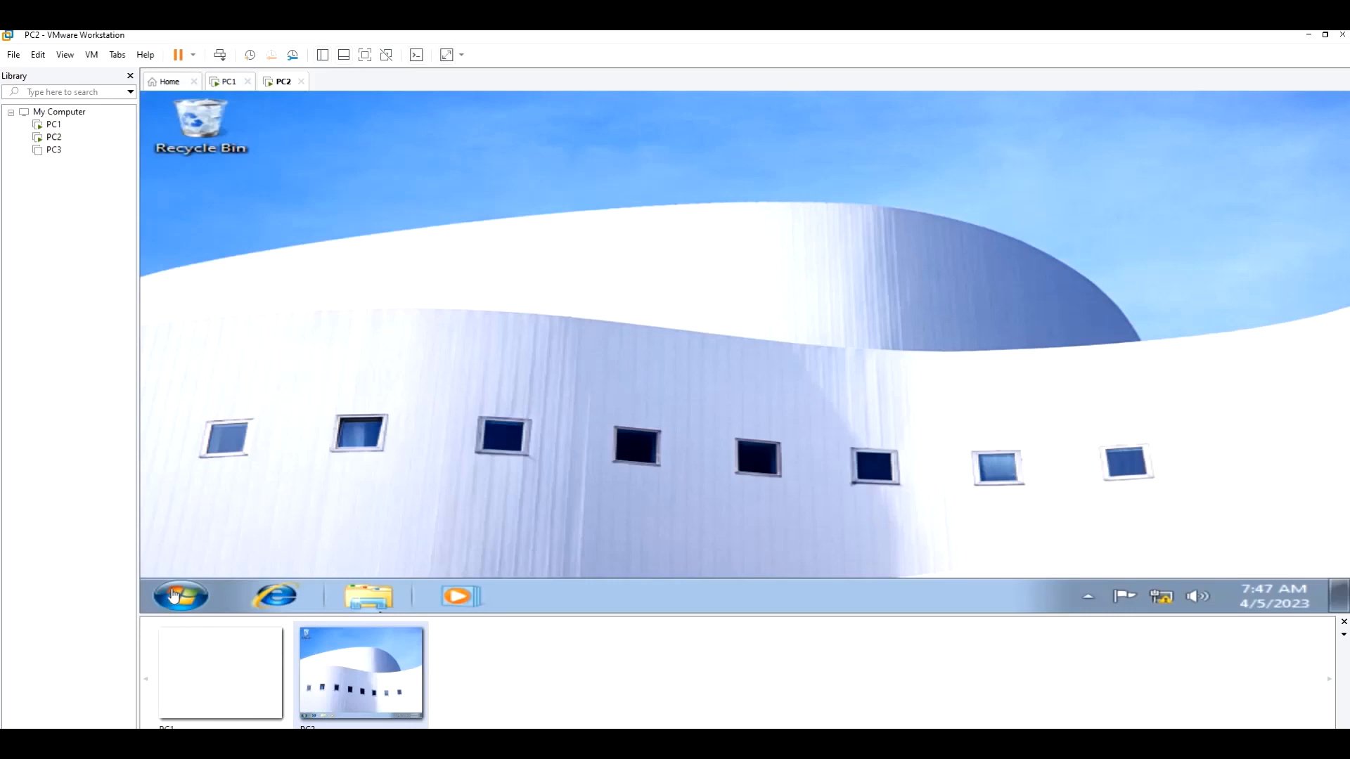
left_click(182, 598)
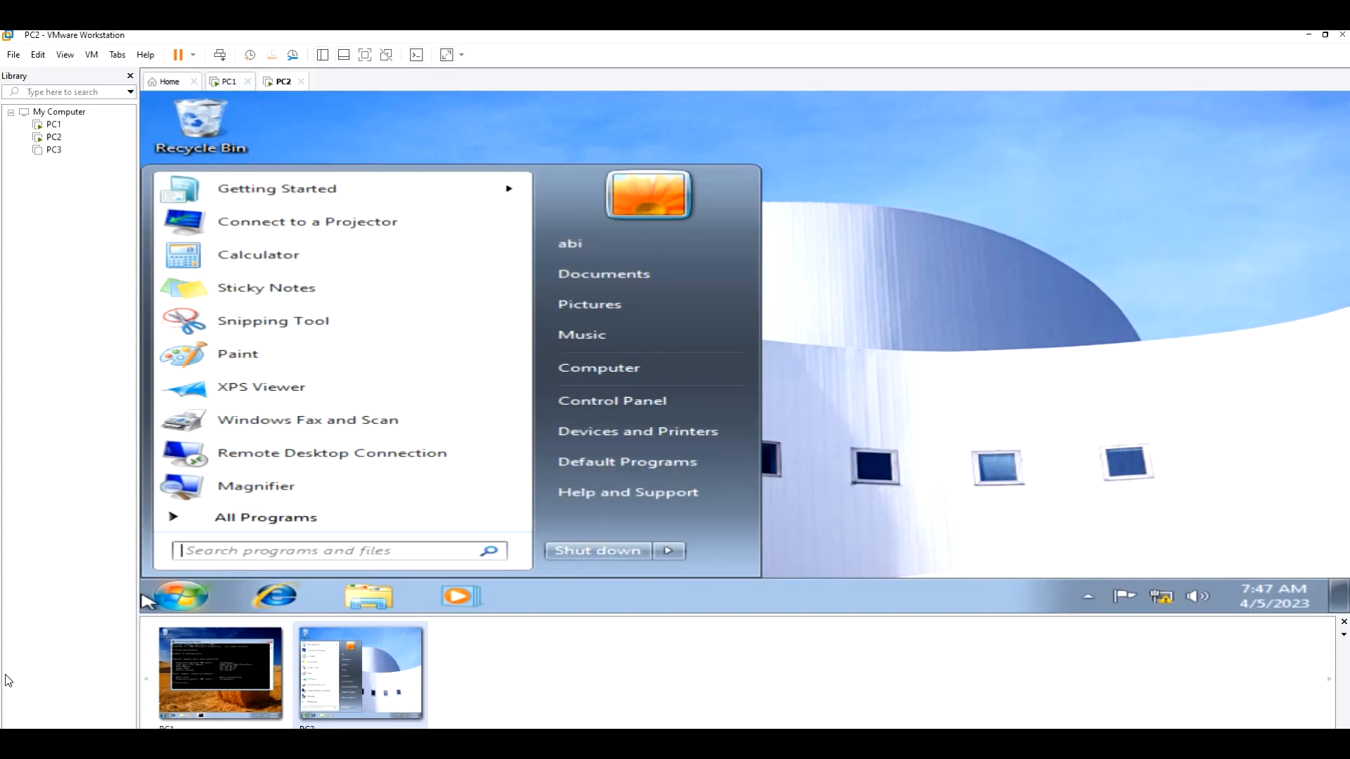
type("cmd")
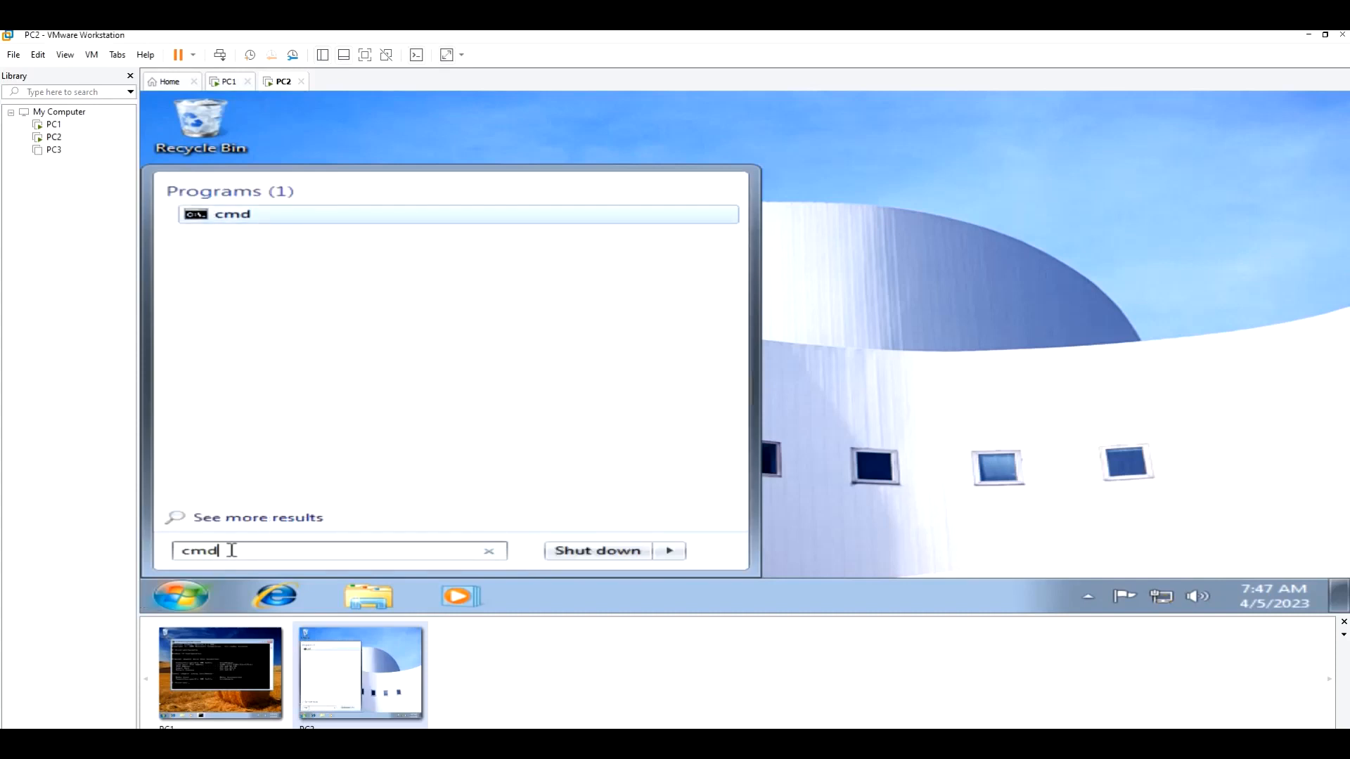
key("Return")
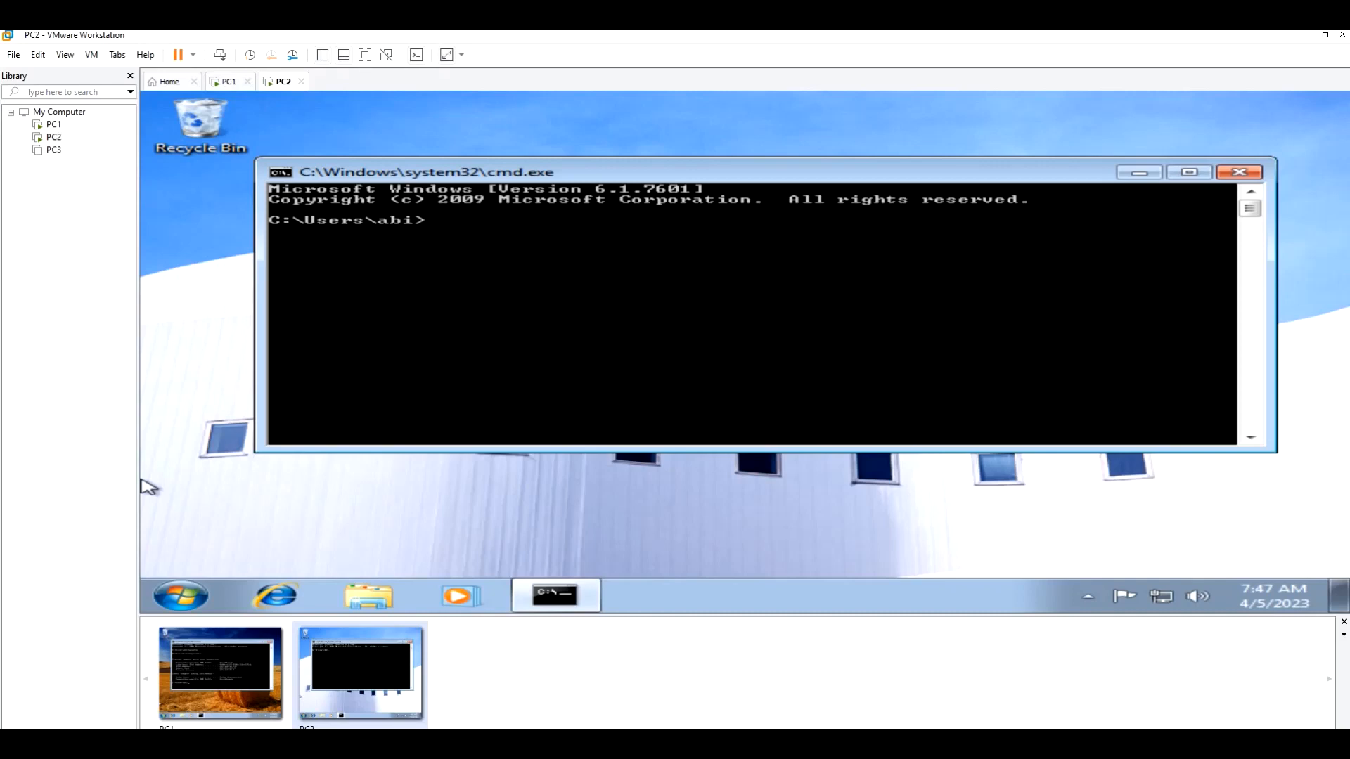
type("ipconfig")
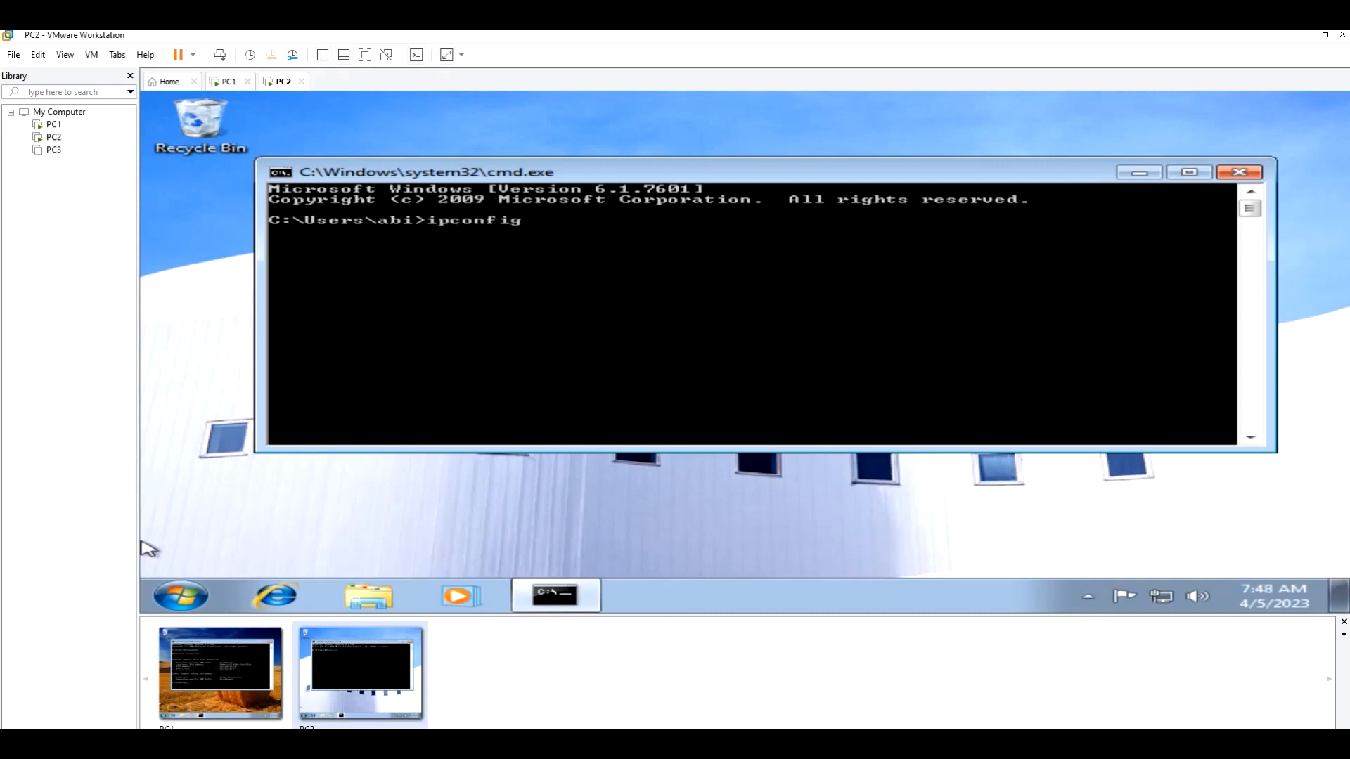
key("Return")
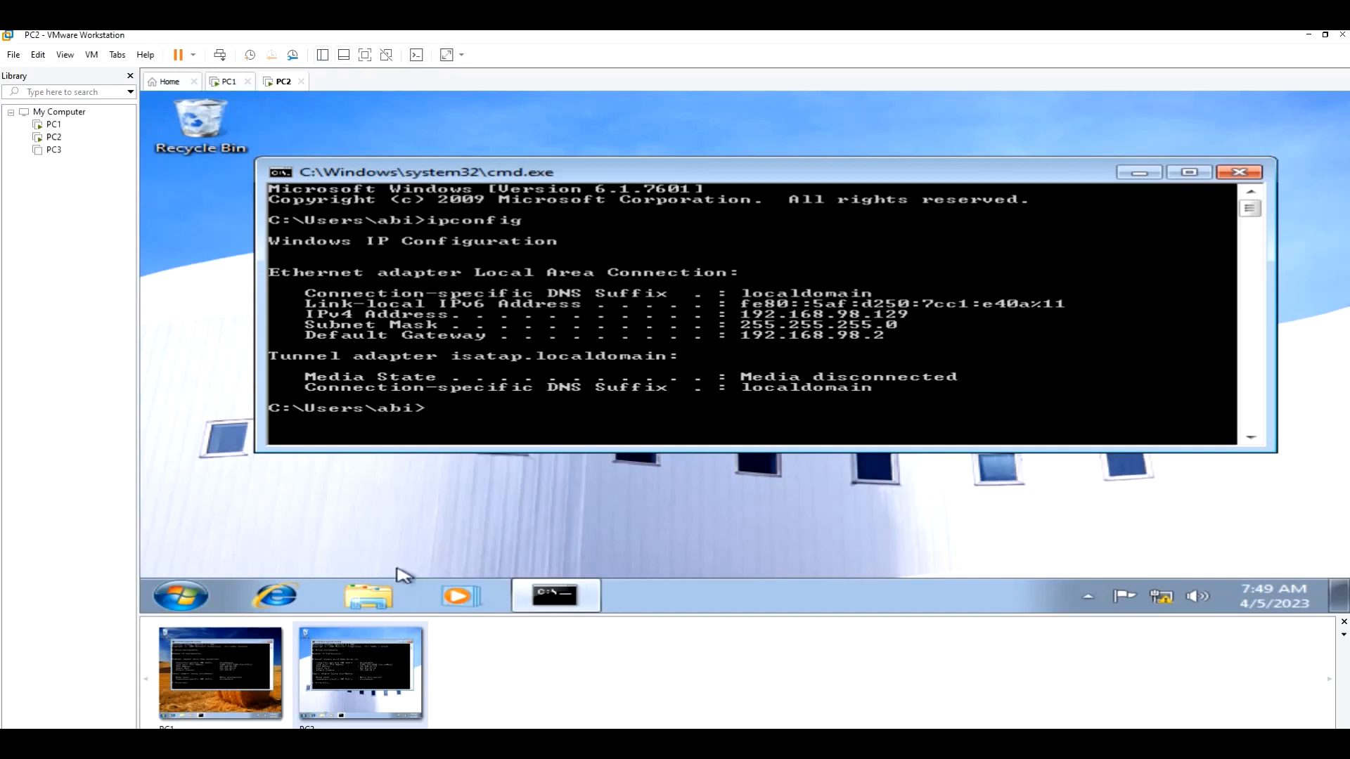
Test connectivity both ways by pinging 192.168.98.128 from PC2 and 192.168.98.129 from PC1.
type("ping 192.168.98.128")
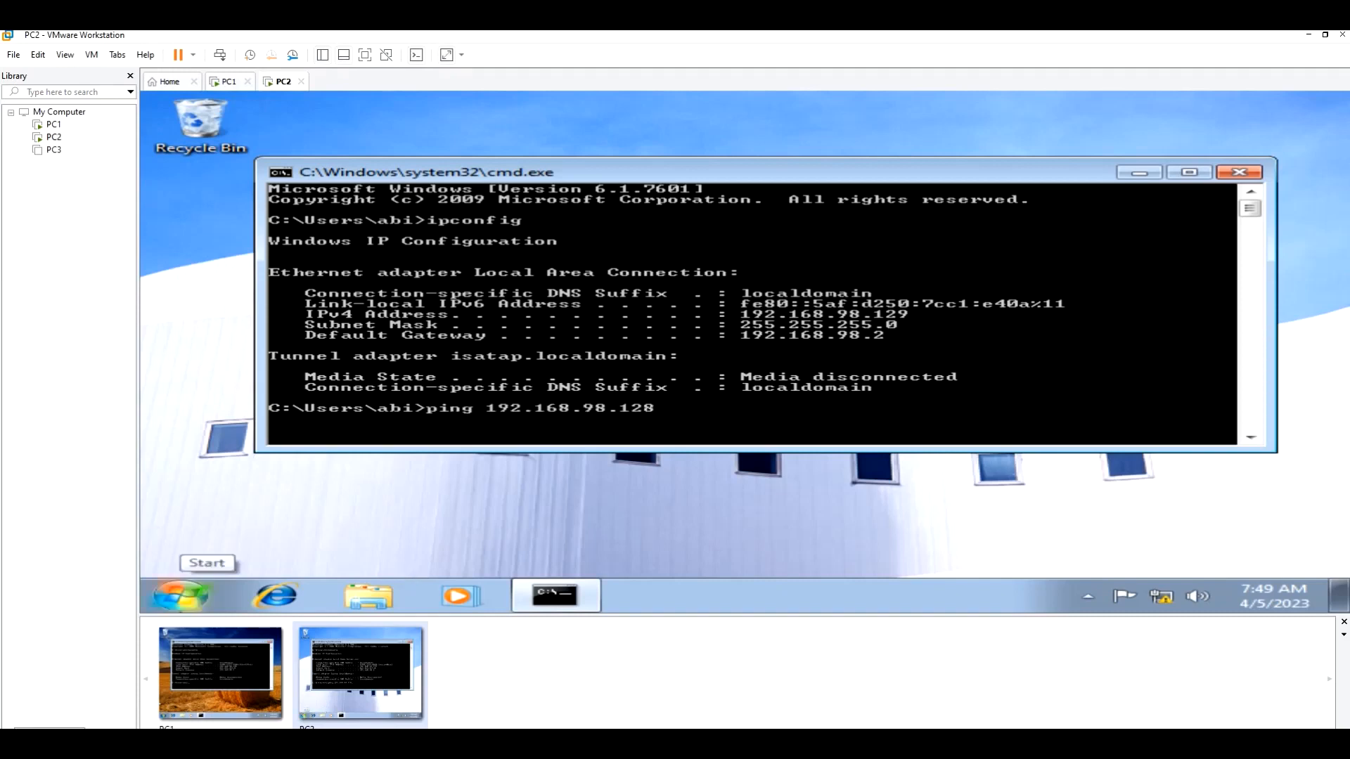
key("Return")
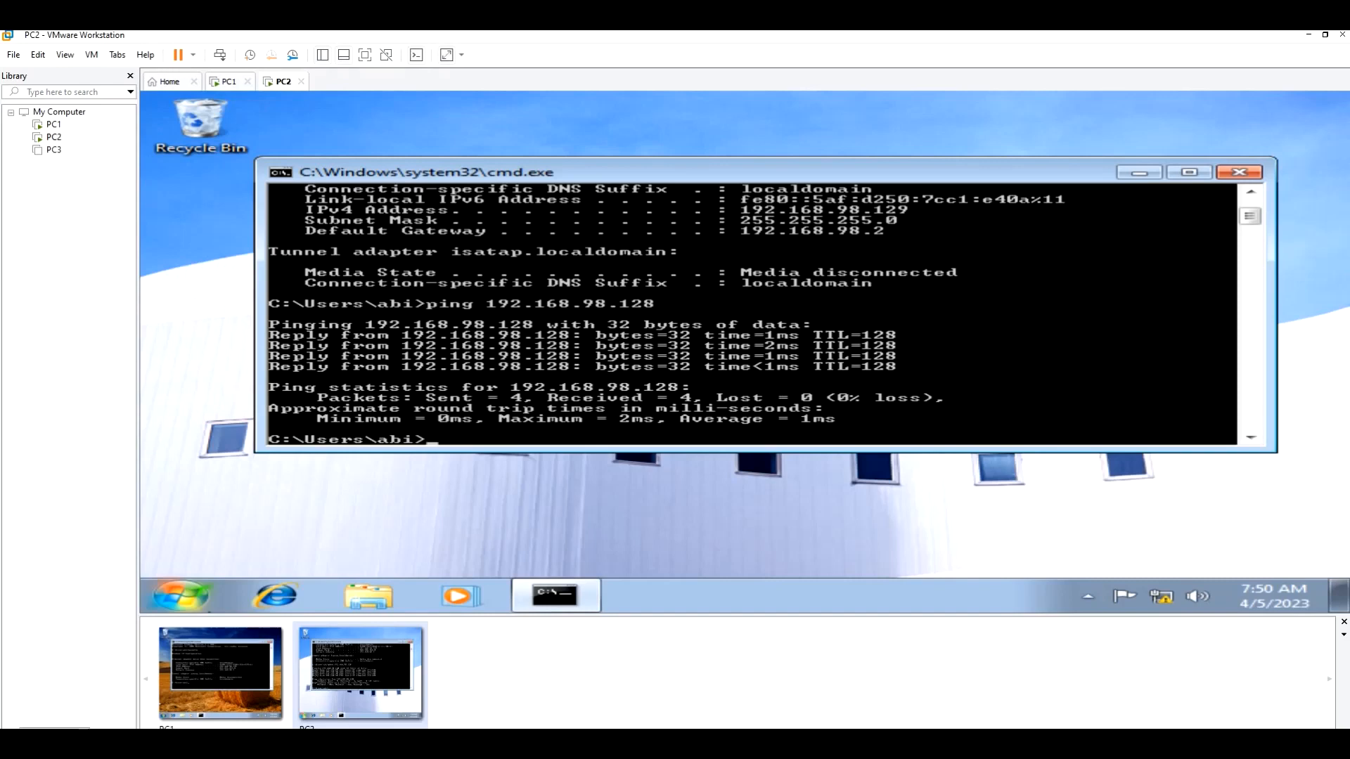
left_click(220, 703)
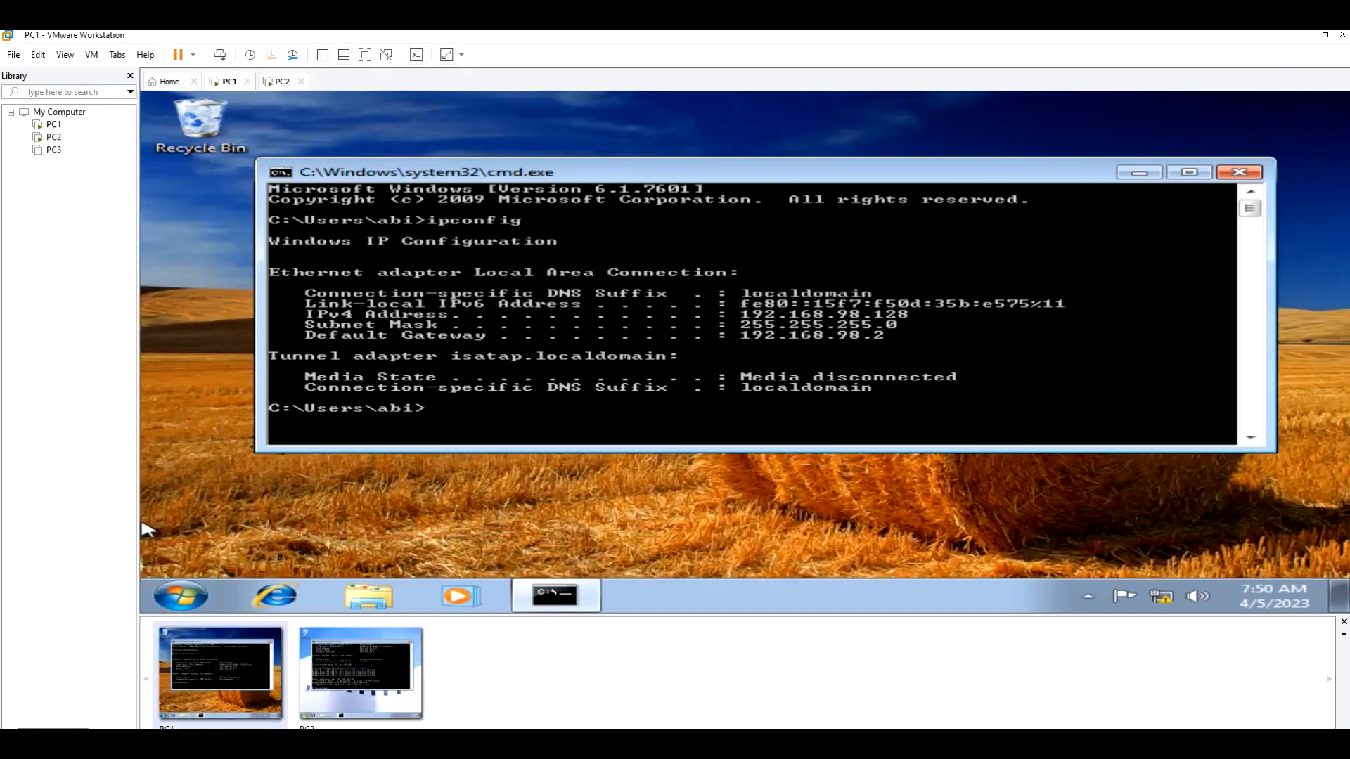
type("ping 192.168.98.129")
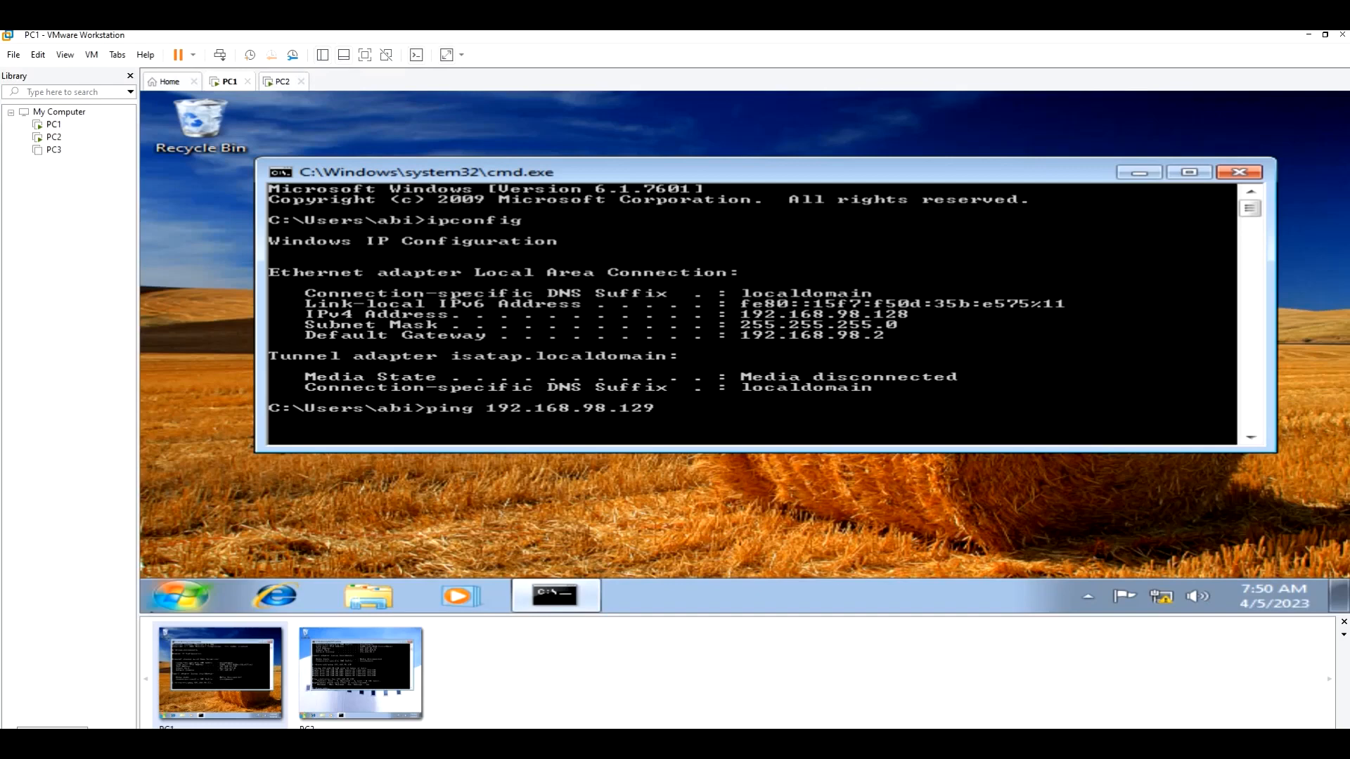
key("Return")
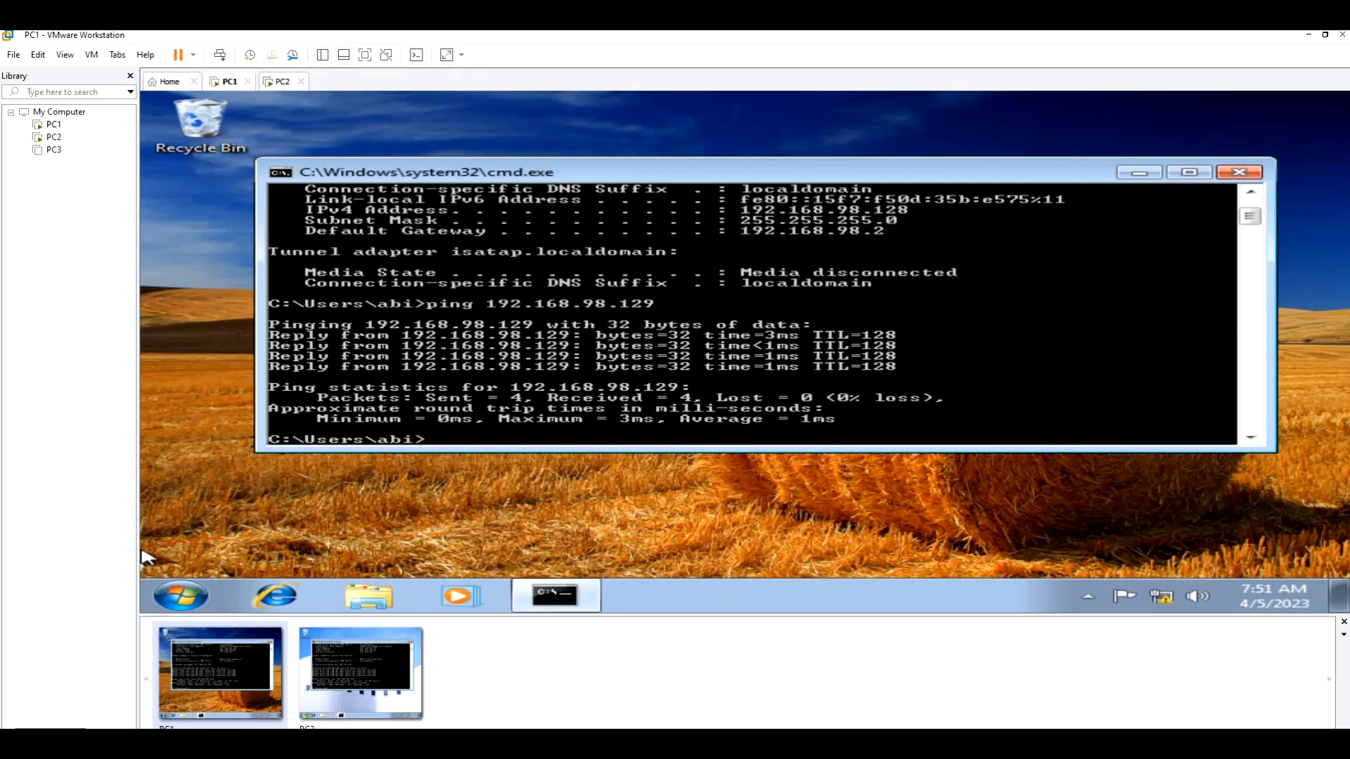
Close the Command Prompt windows on PC1 and PC2.
left_click(1239, 172)
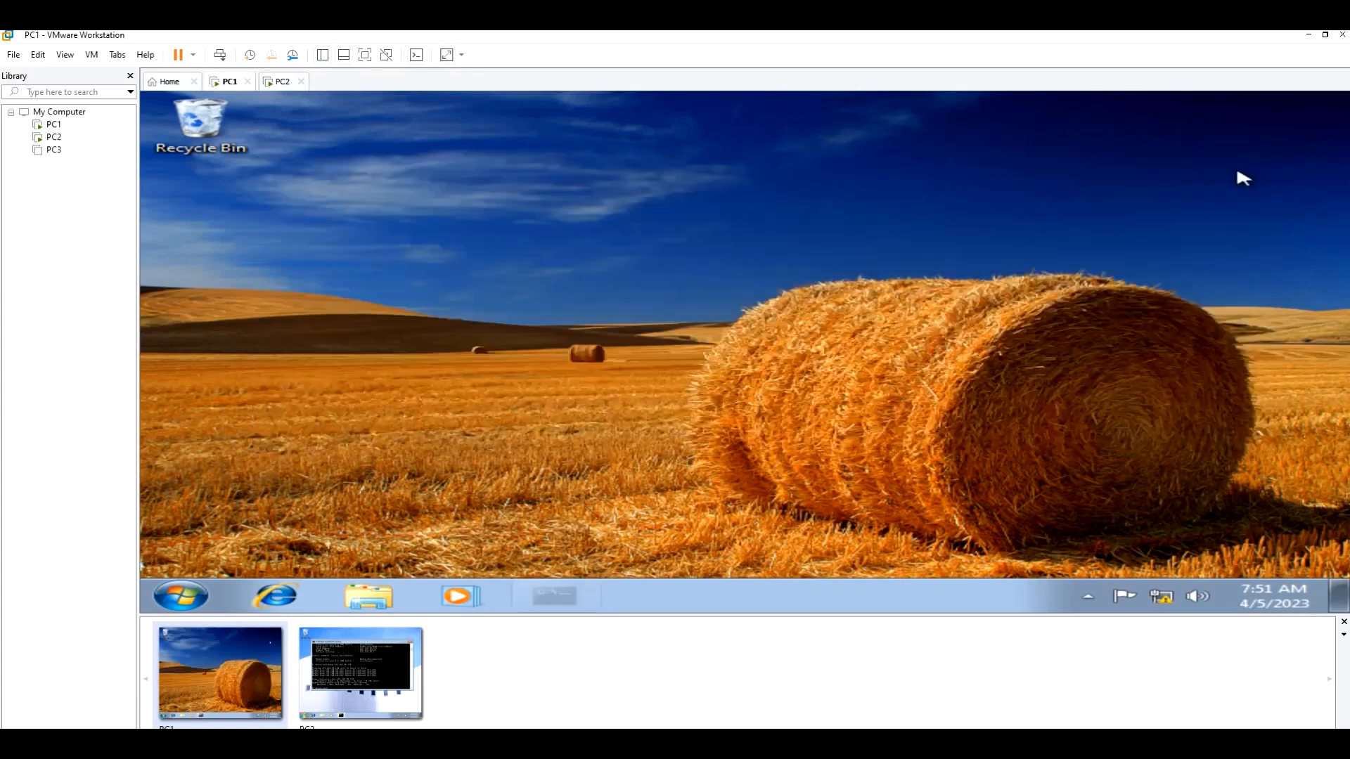
left_click(360, 673)
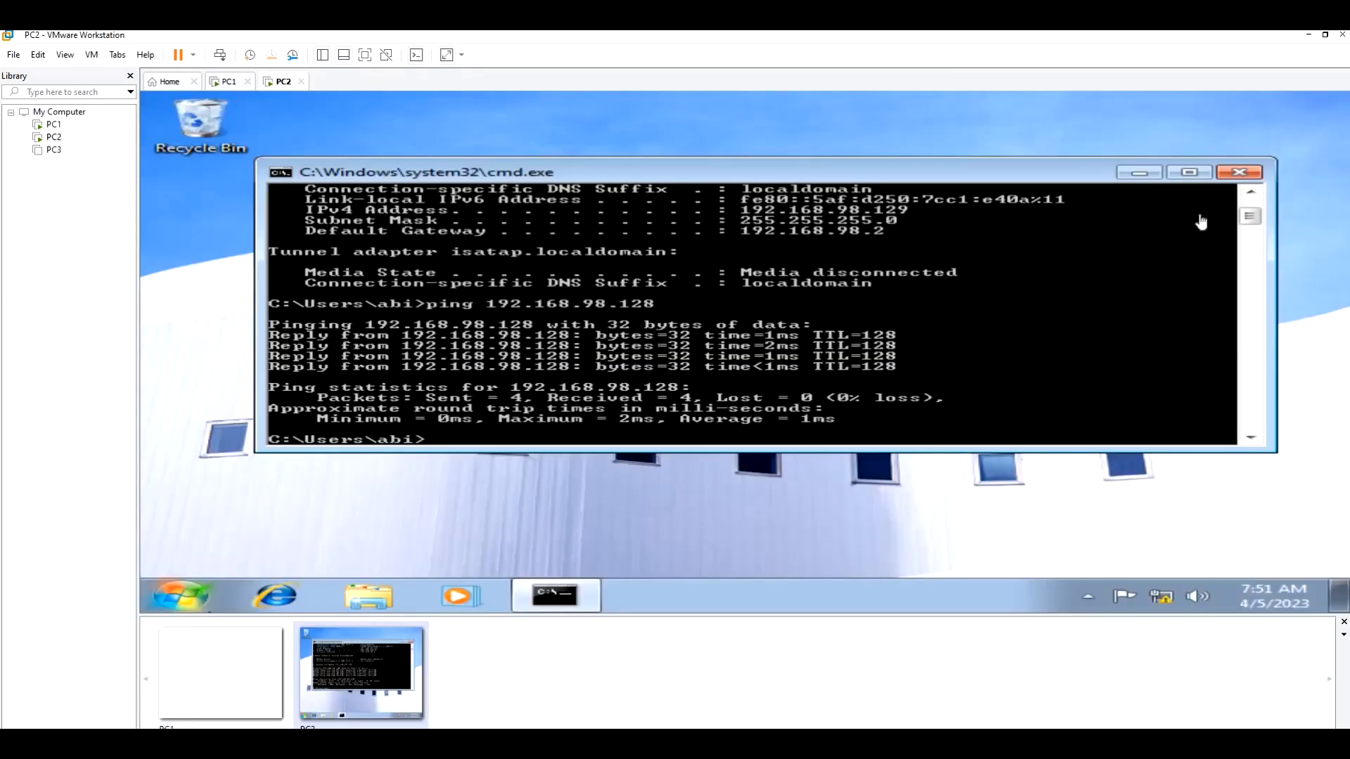
left_click(1224, 177)
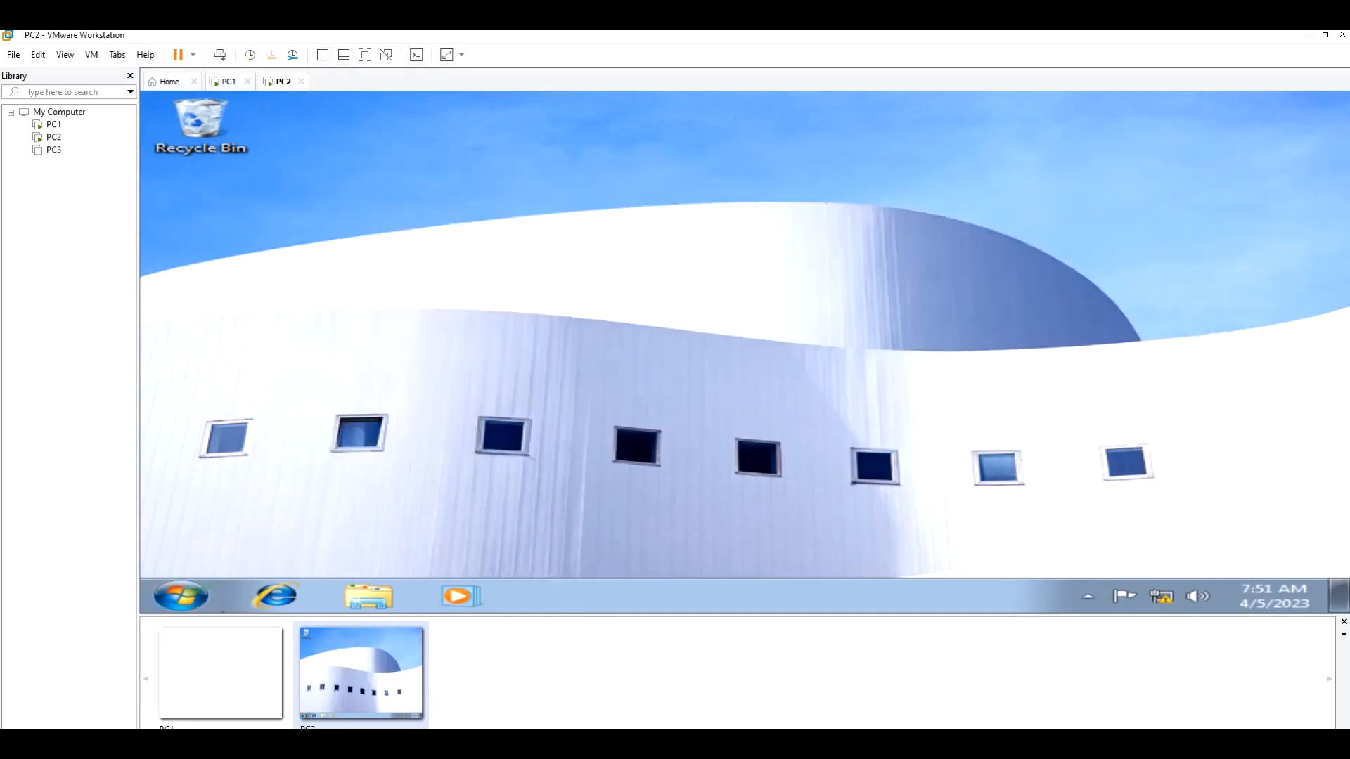
On PC1, create a new desktop folder named PC1.
left_click(220, 670)
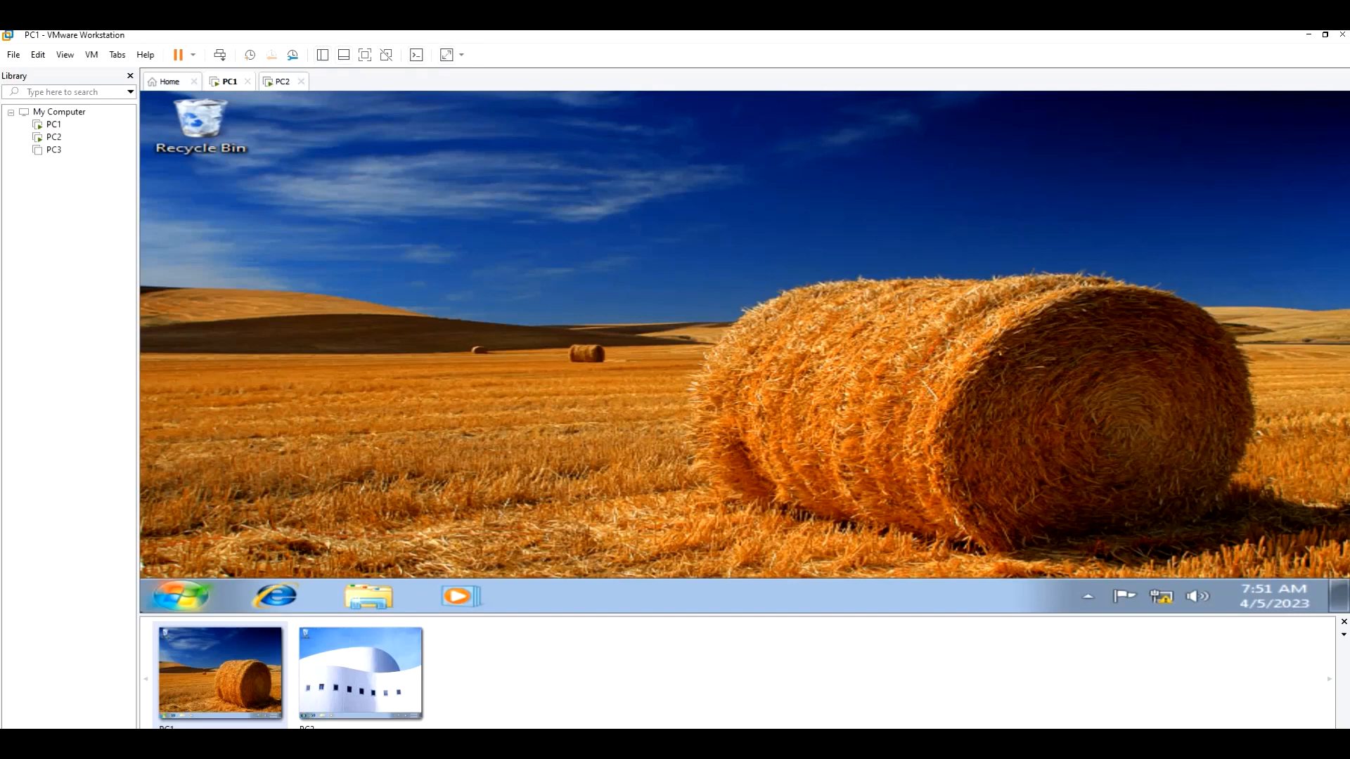
right_click(356, 190)
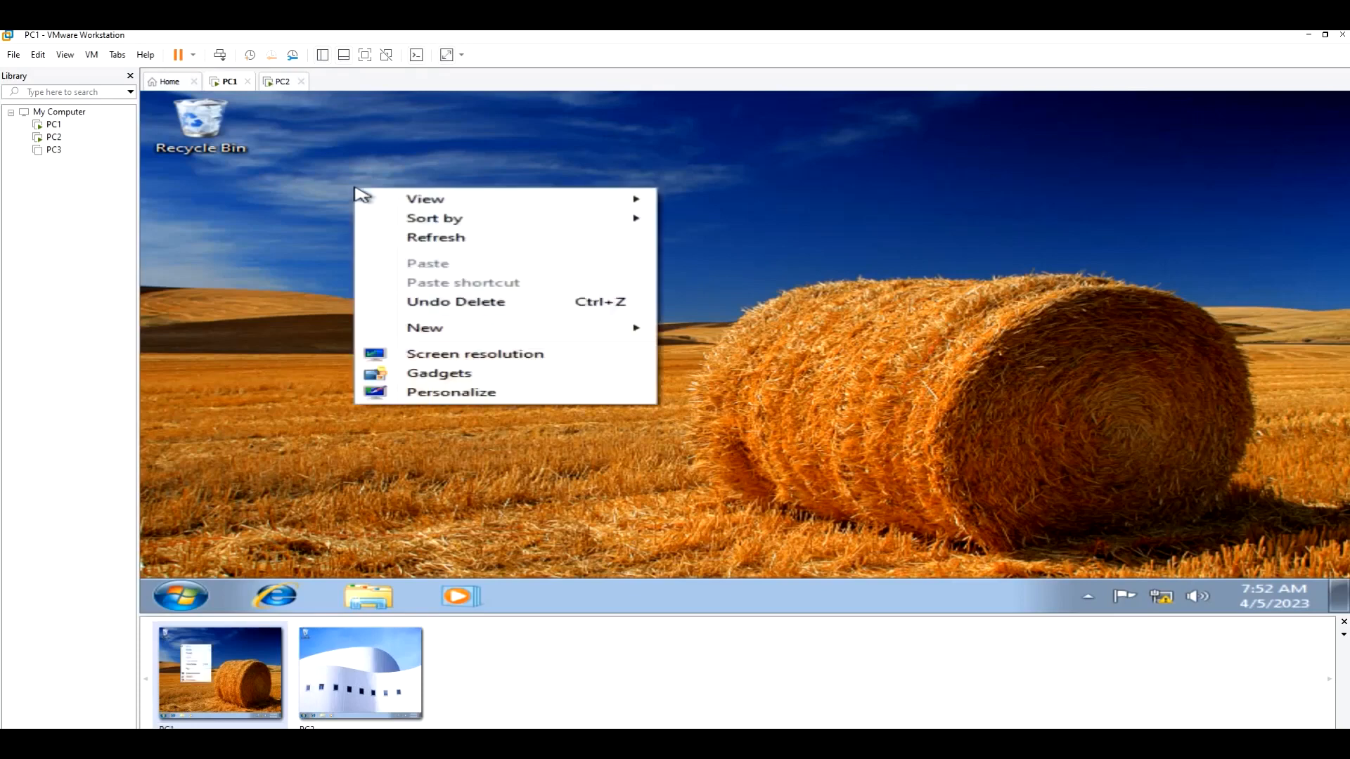
mouse_move(640, 334)
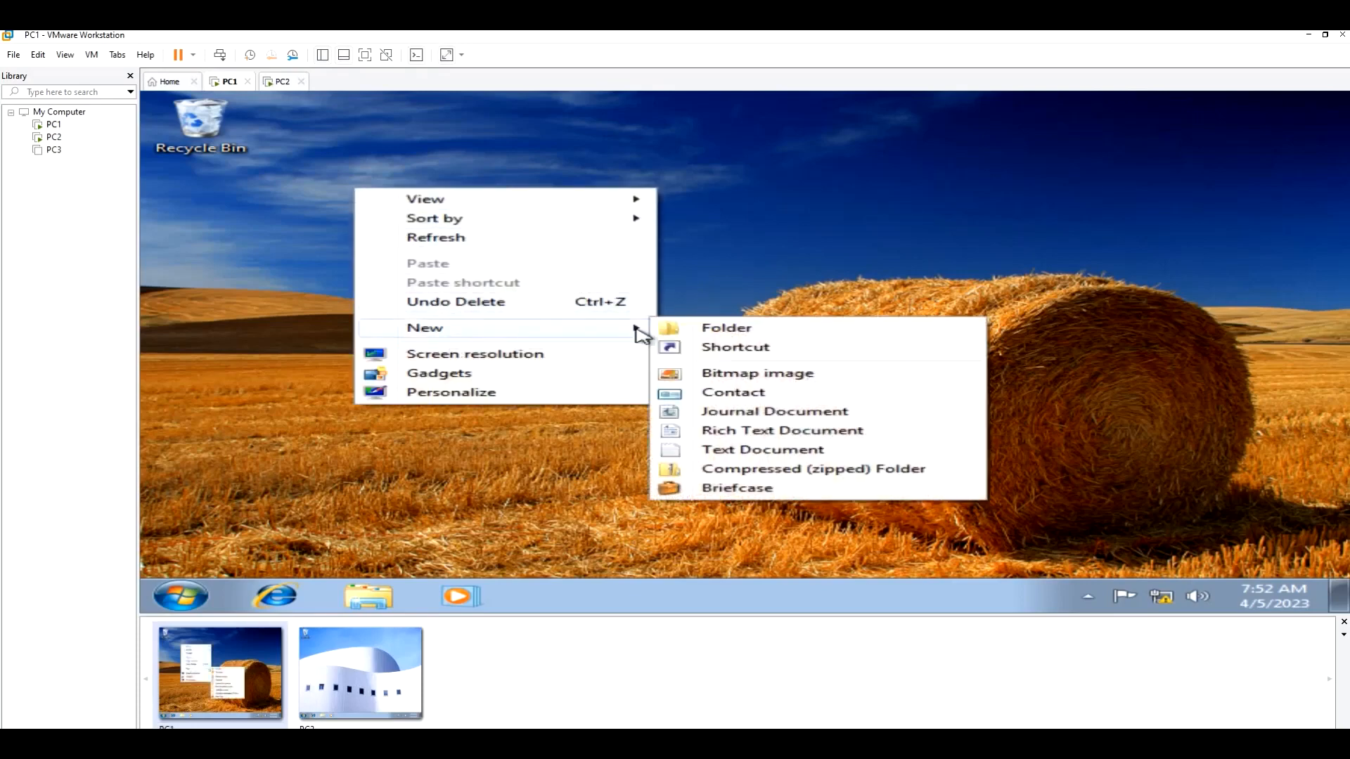
left_click(703, 331)
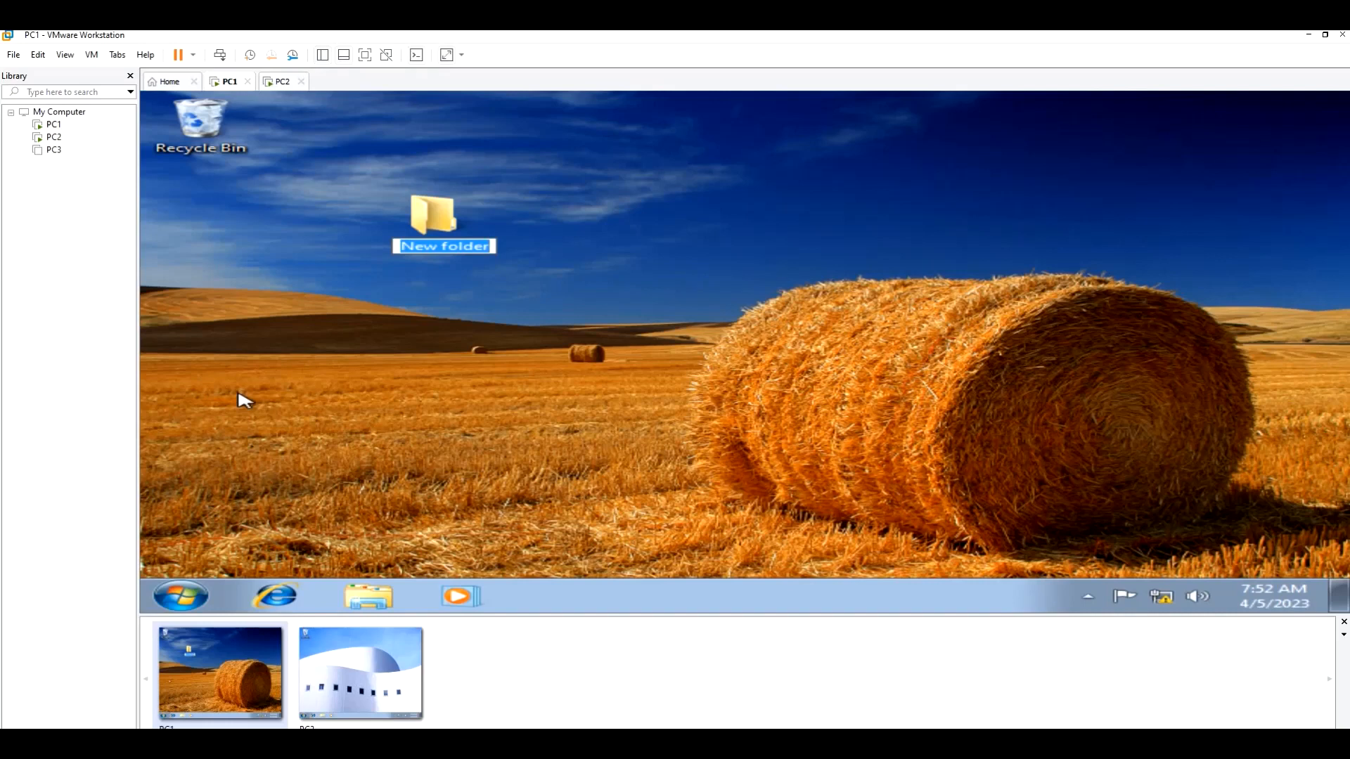
type("PC1")
key("Return")
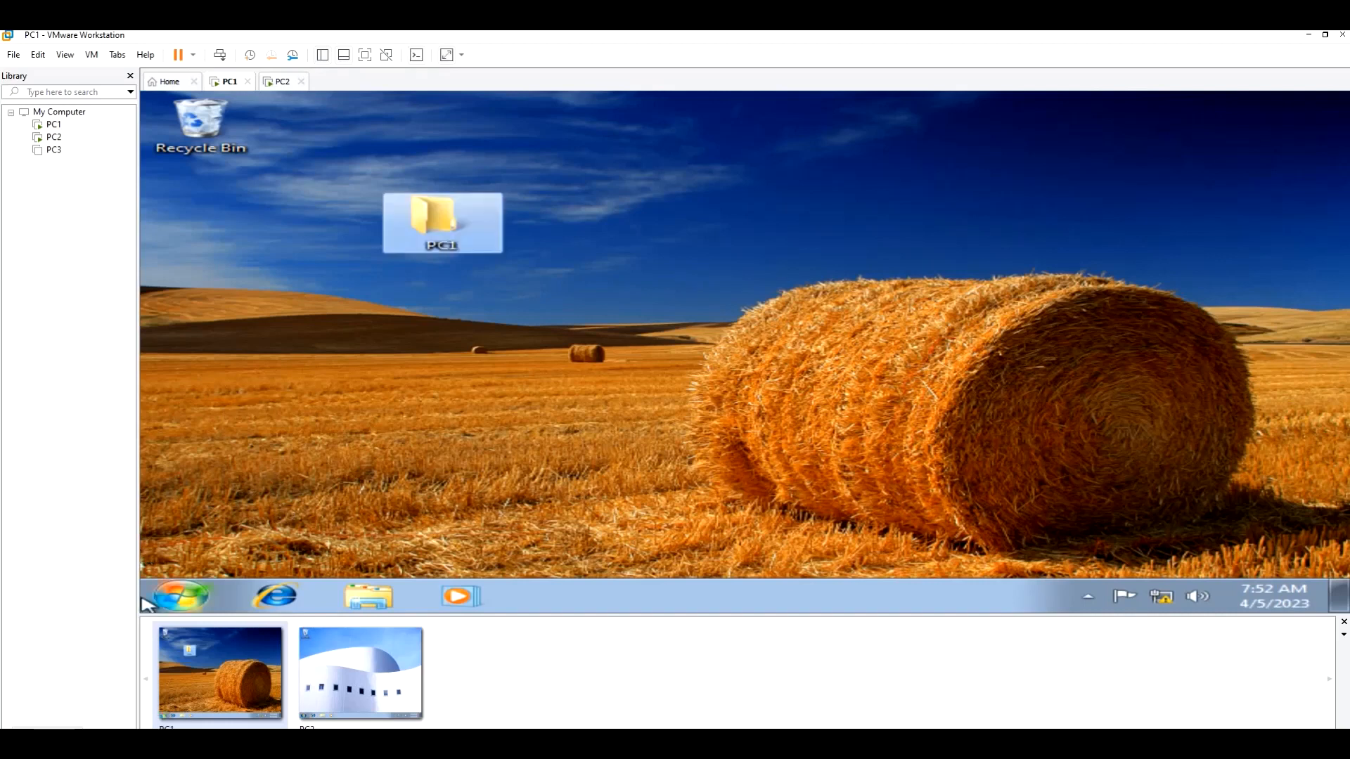
Check PC2's desktop, and on PC1 open WIN-4609H5VR1IS from the Network location to view its shared folders.
left_click(361, 674)
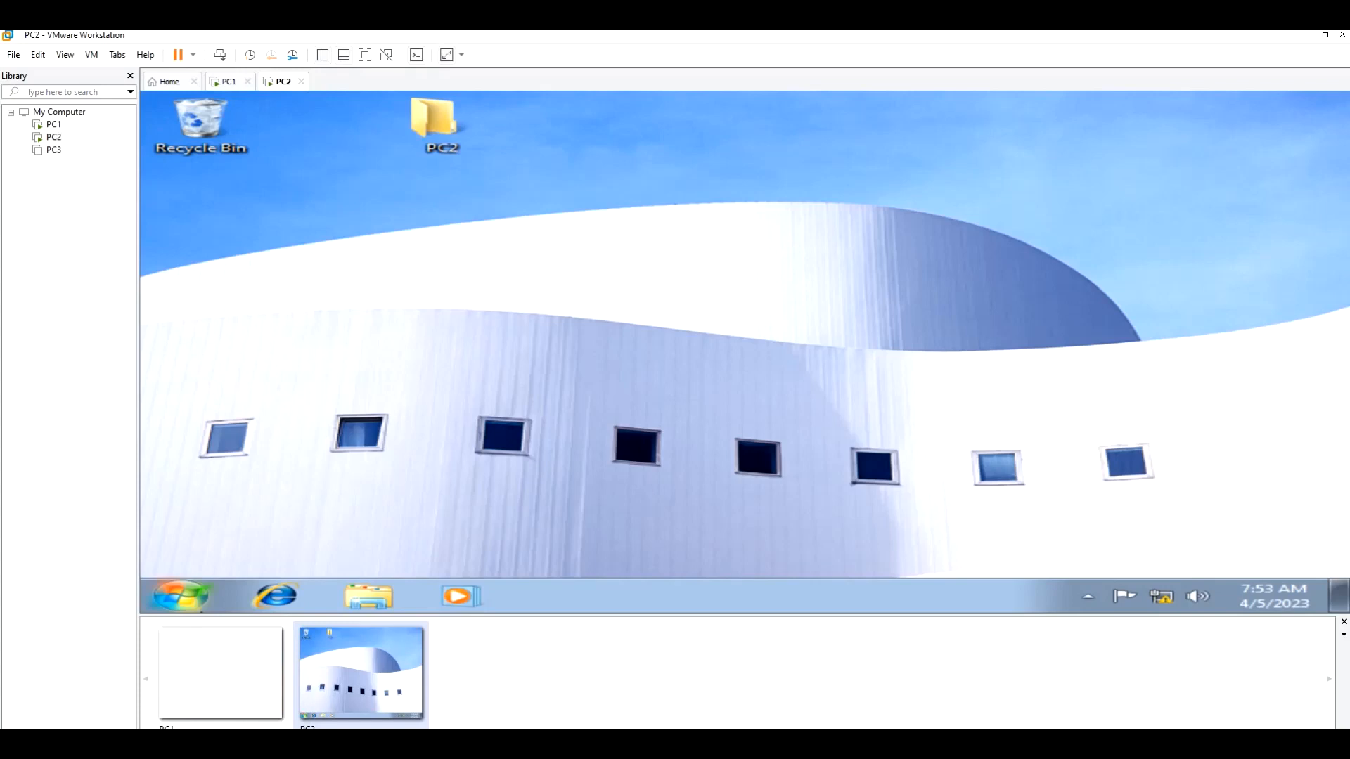
left_click(214, 668)
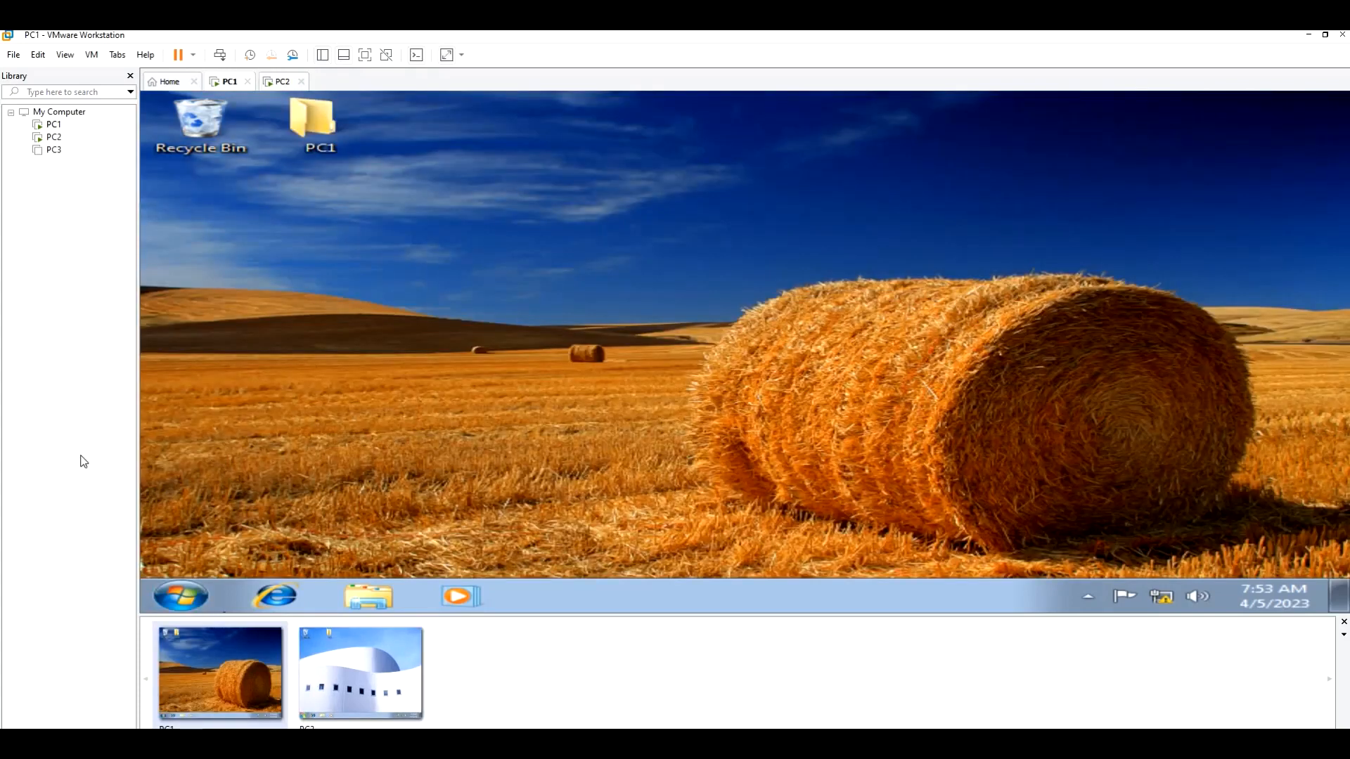
left_click(370, 598)
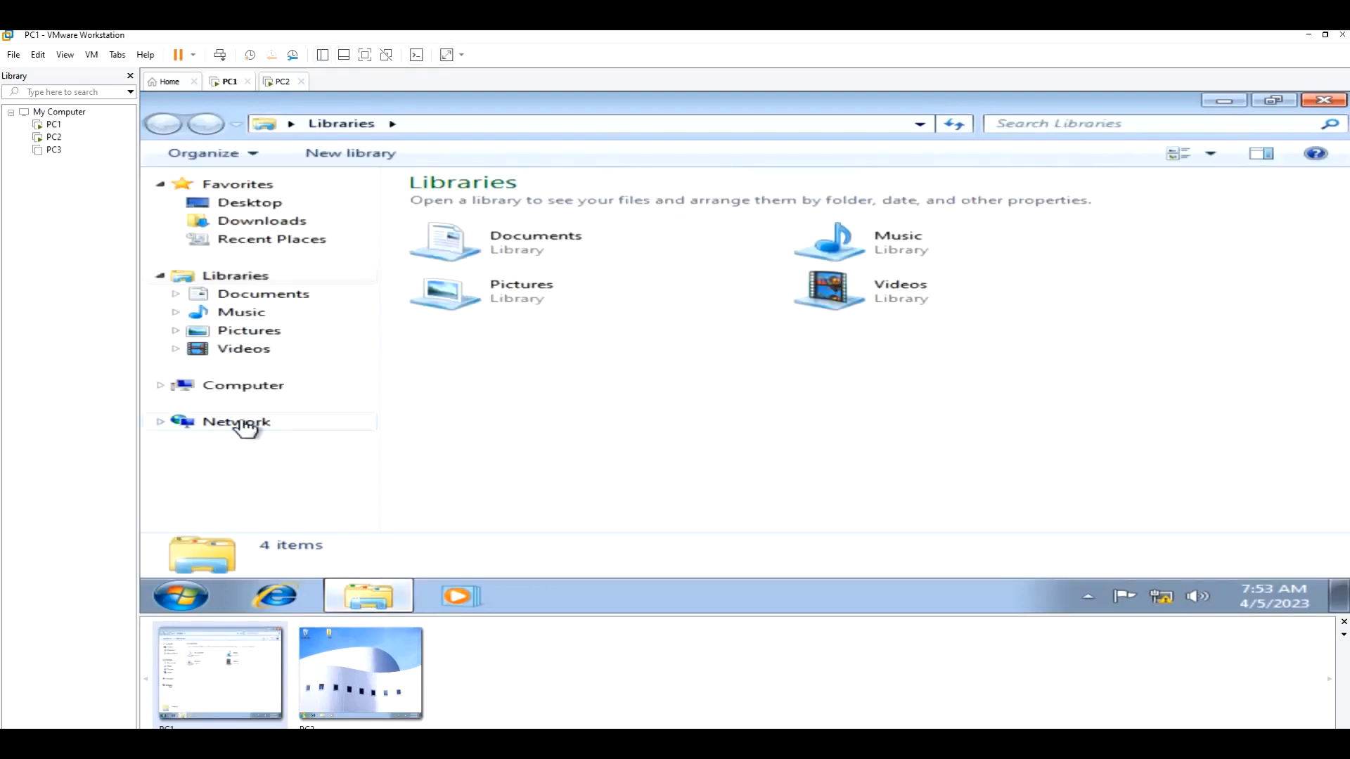
left_click(239, 422)
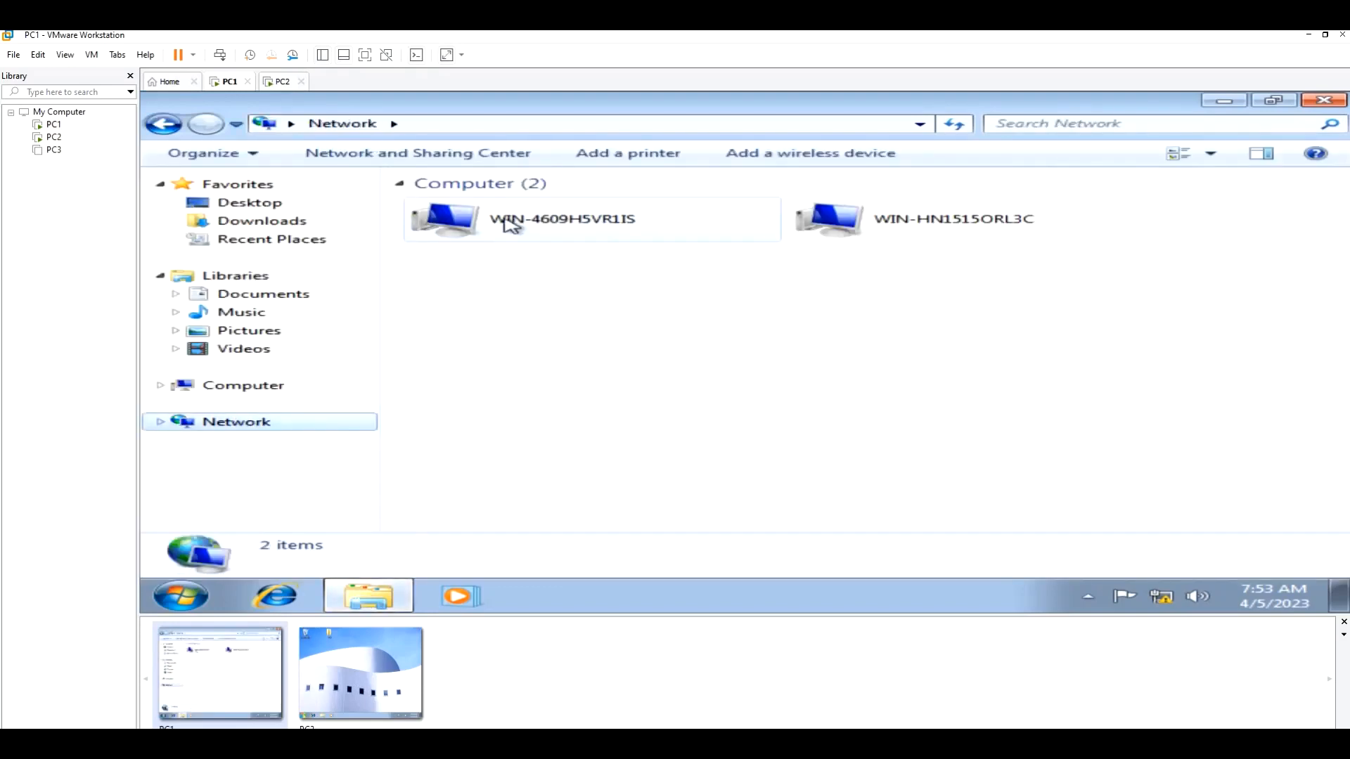
double_click(512, 224)
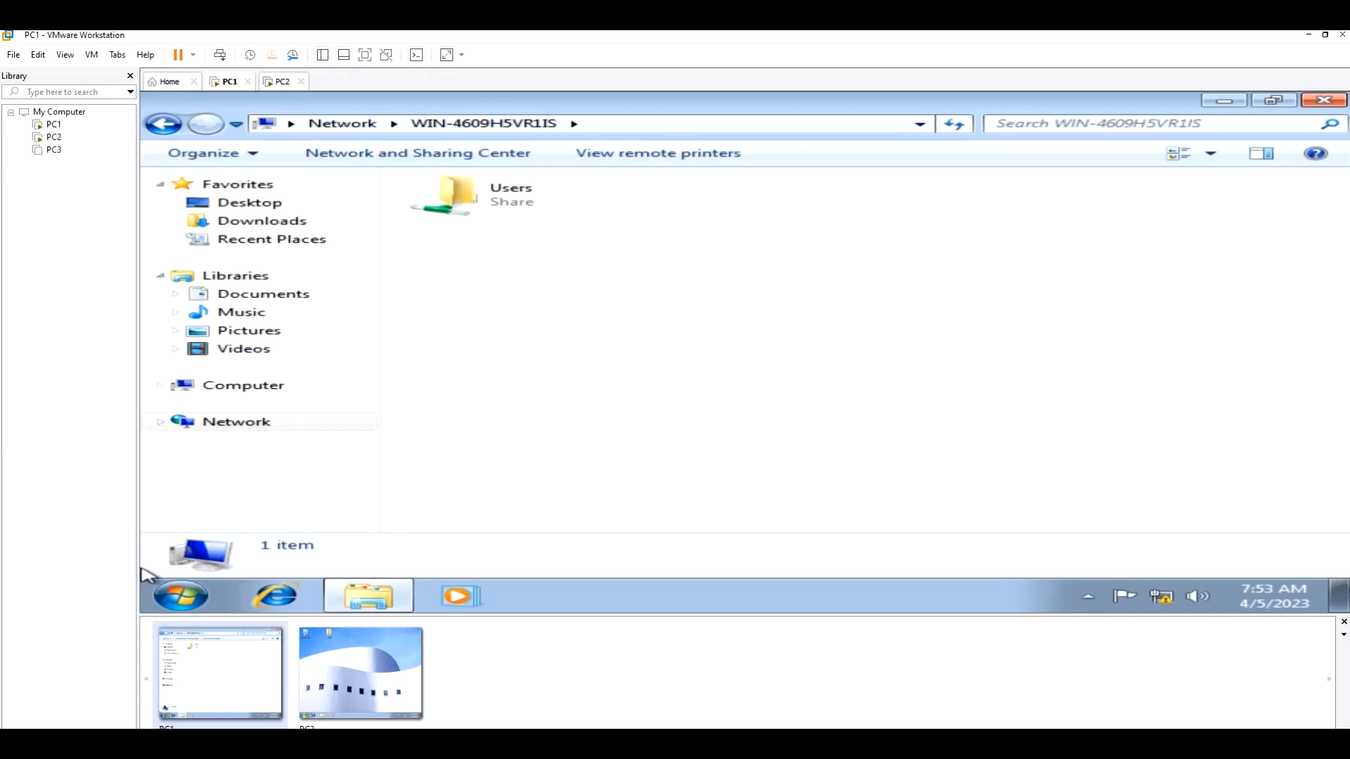
On PC2, open WIN-HN1515ORL3C from the Network location in Windows Explorer to view its shared folders.
left_click(342, 669)
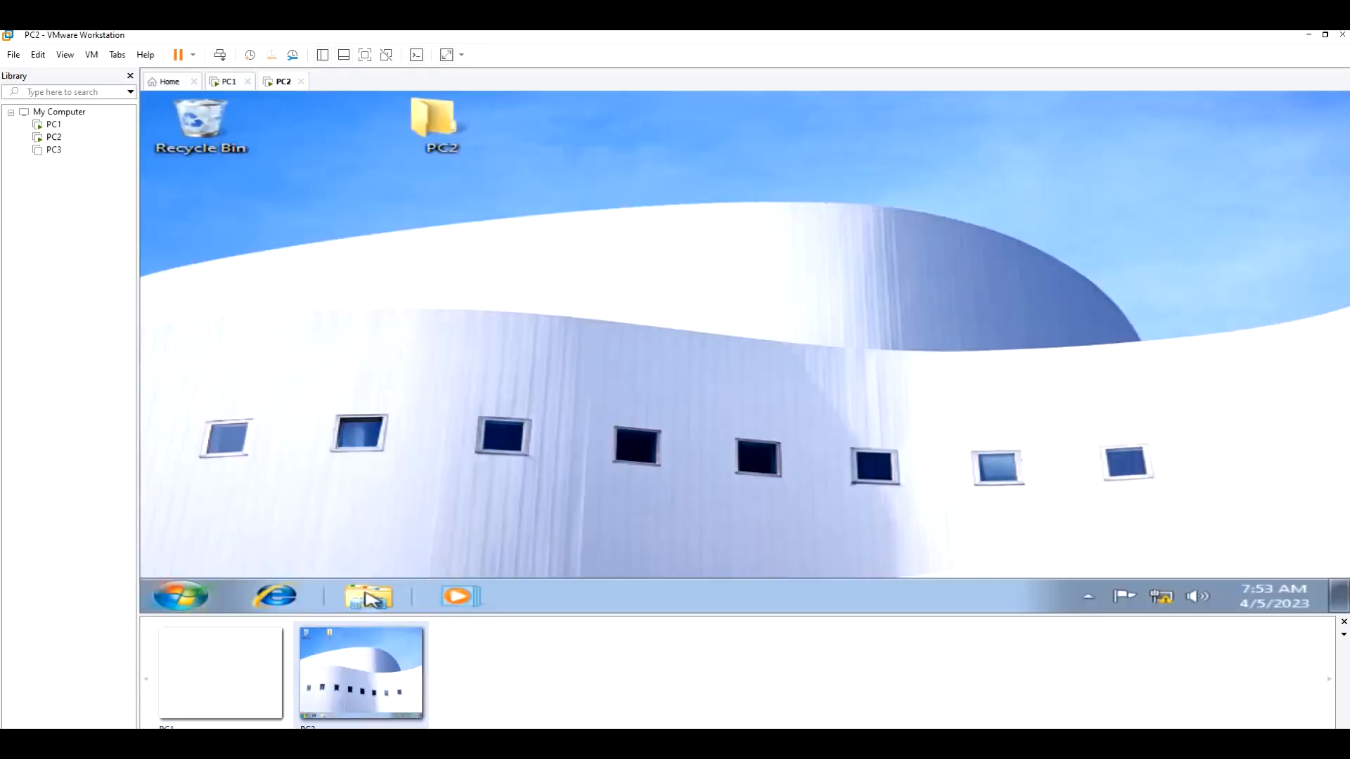
left_click(370, 598)
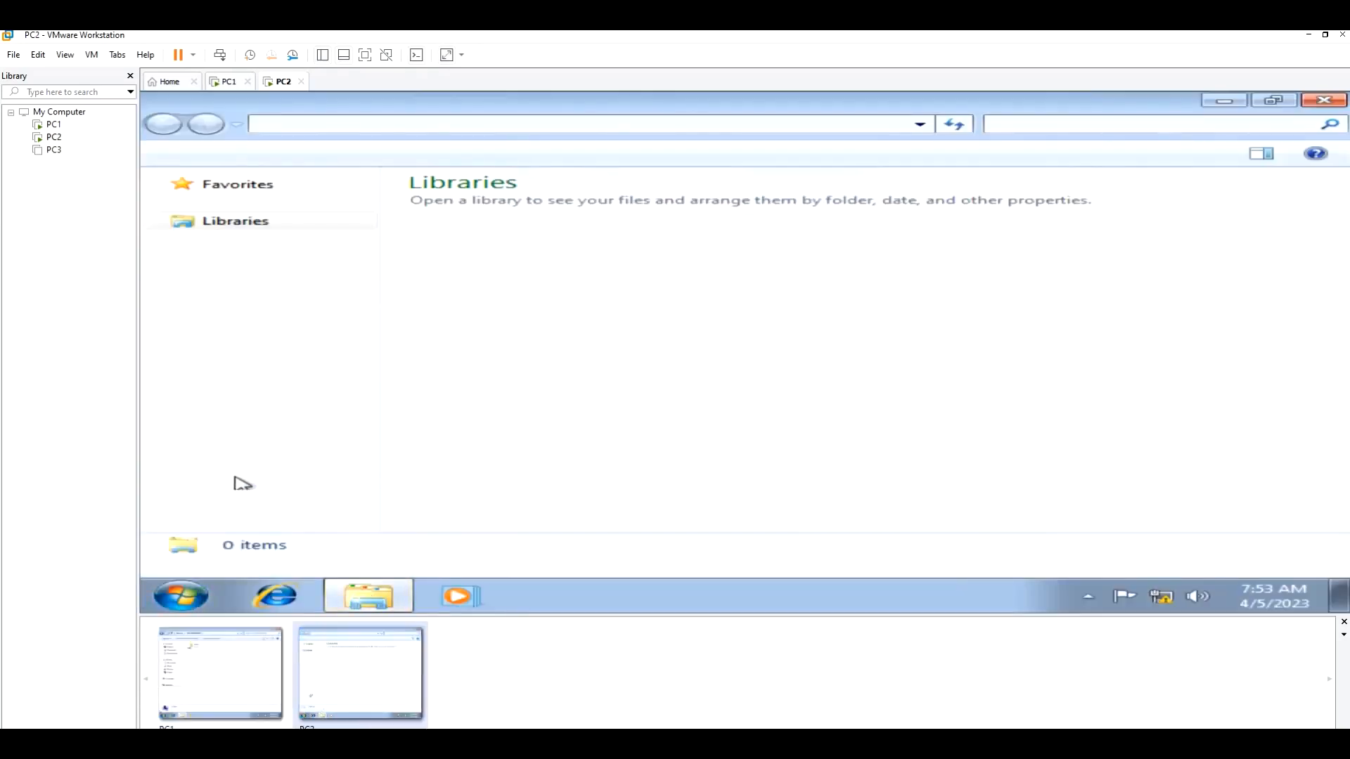
left_click(241, 422)
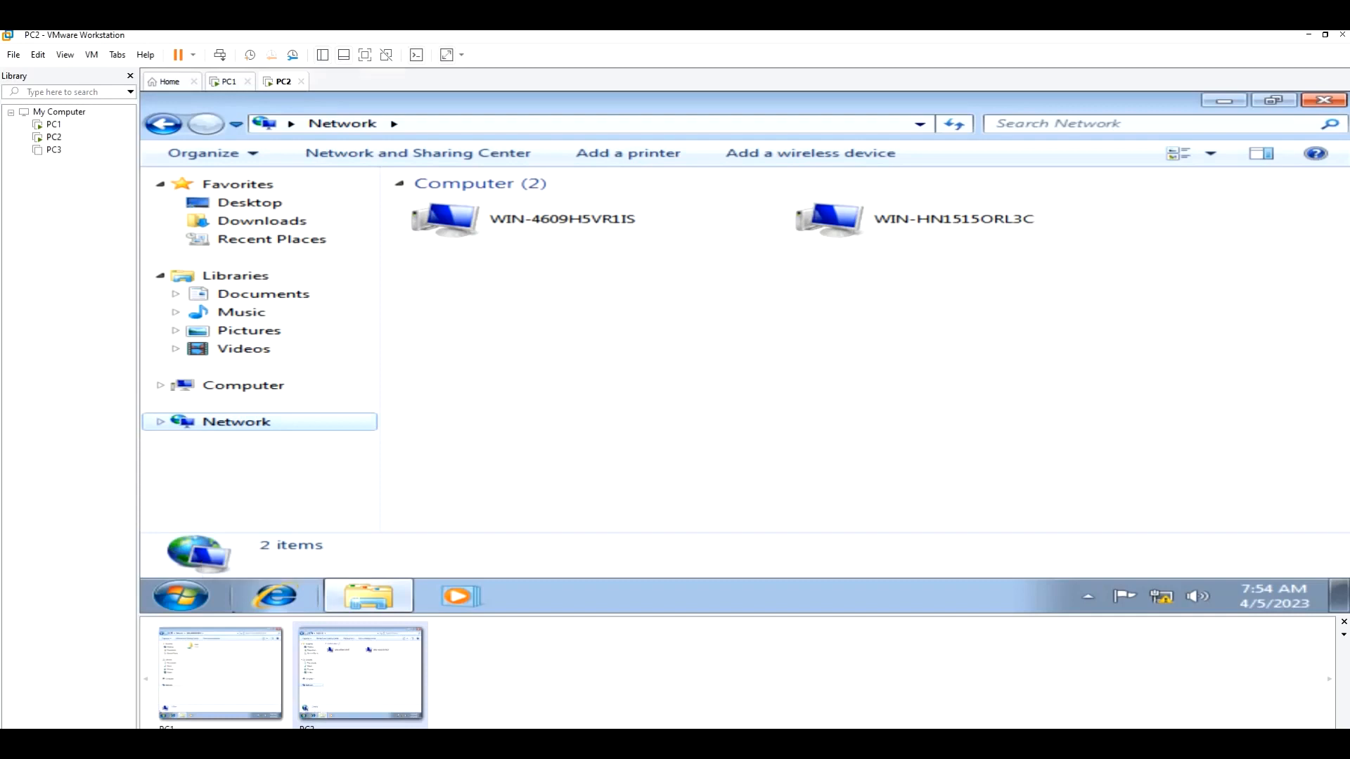
left_click(897, 225)
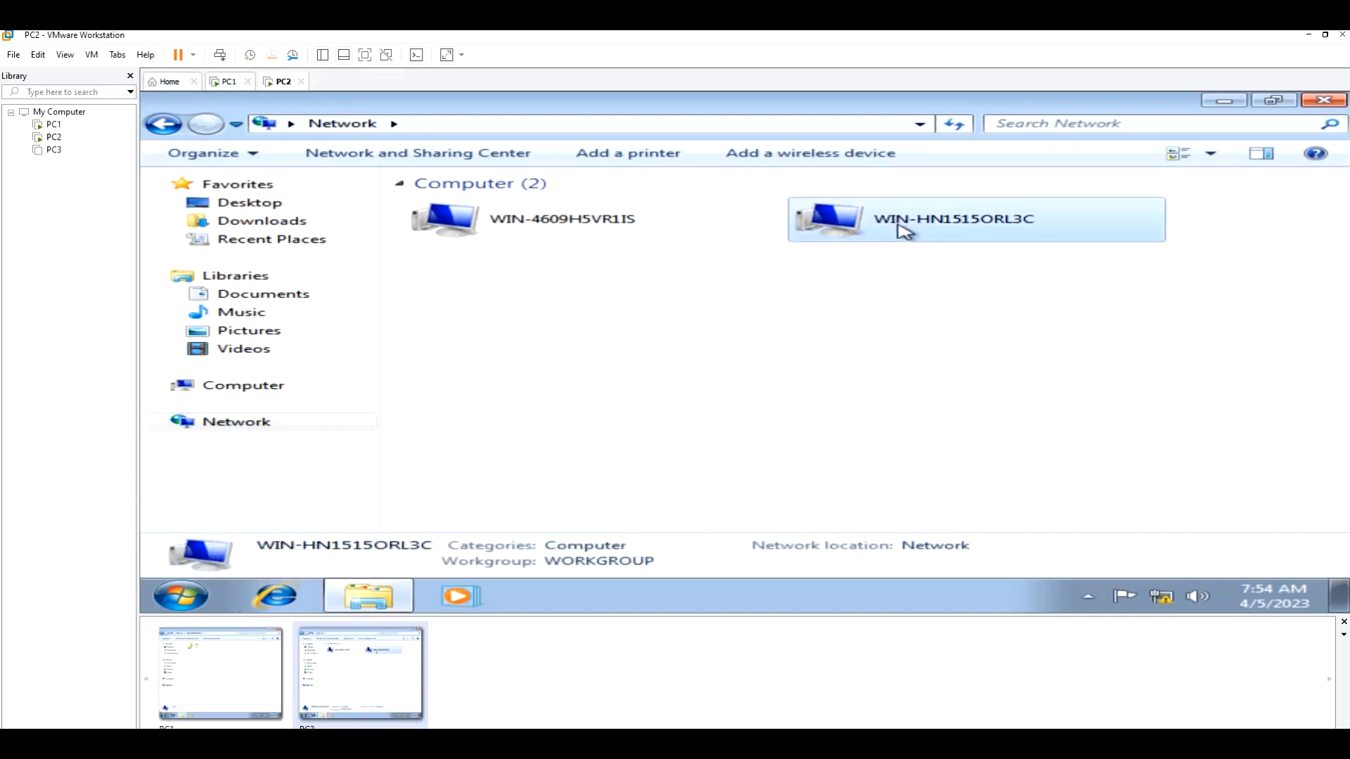
double_click(905, 227)
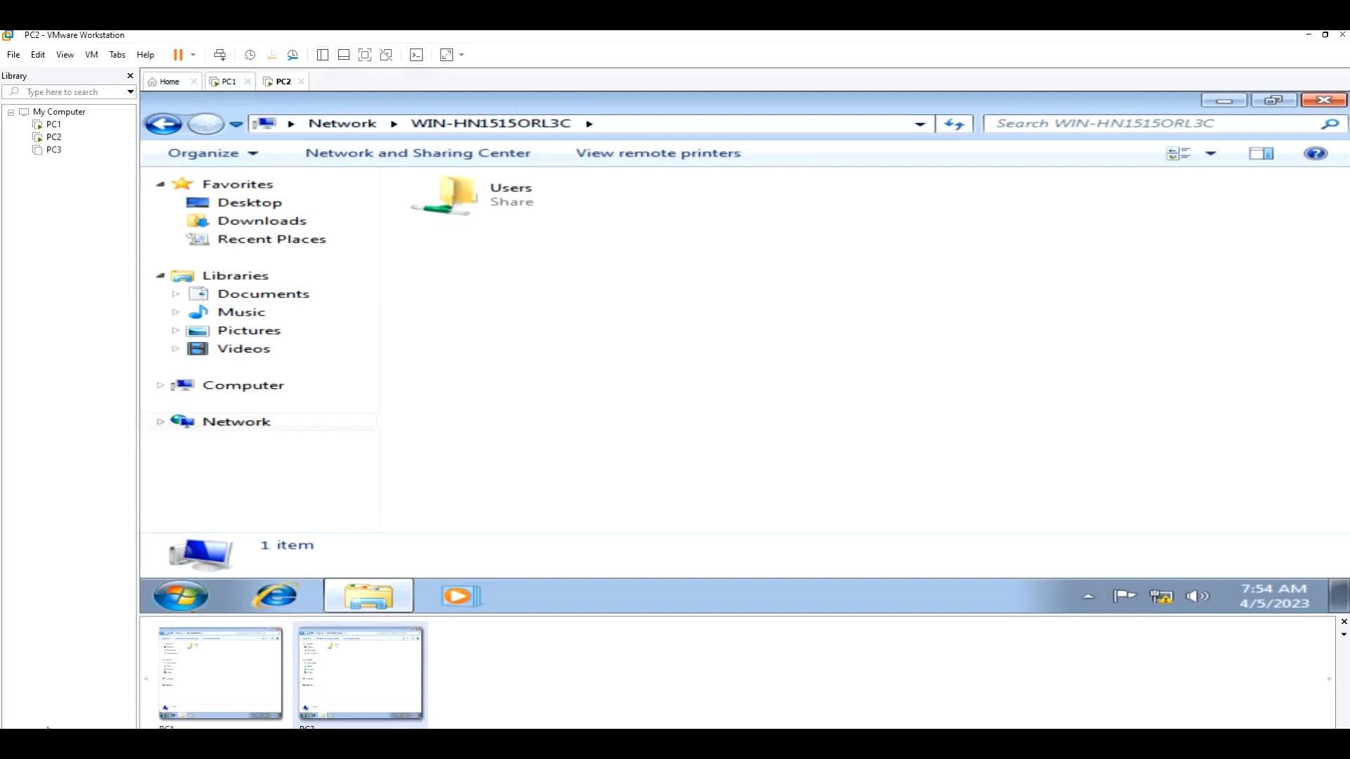
On PC1, share the PC1 desktop folder through Advanced Sharing in its properties and apply the setting.
left_click(229, 81)
right_click(309, 122)
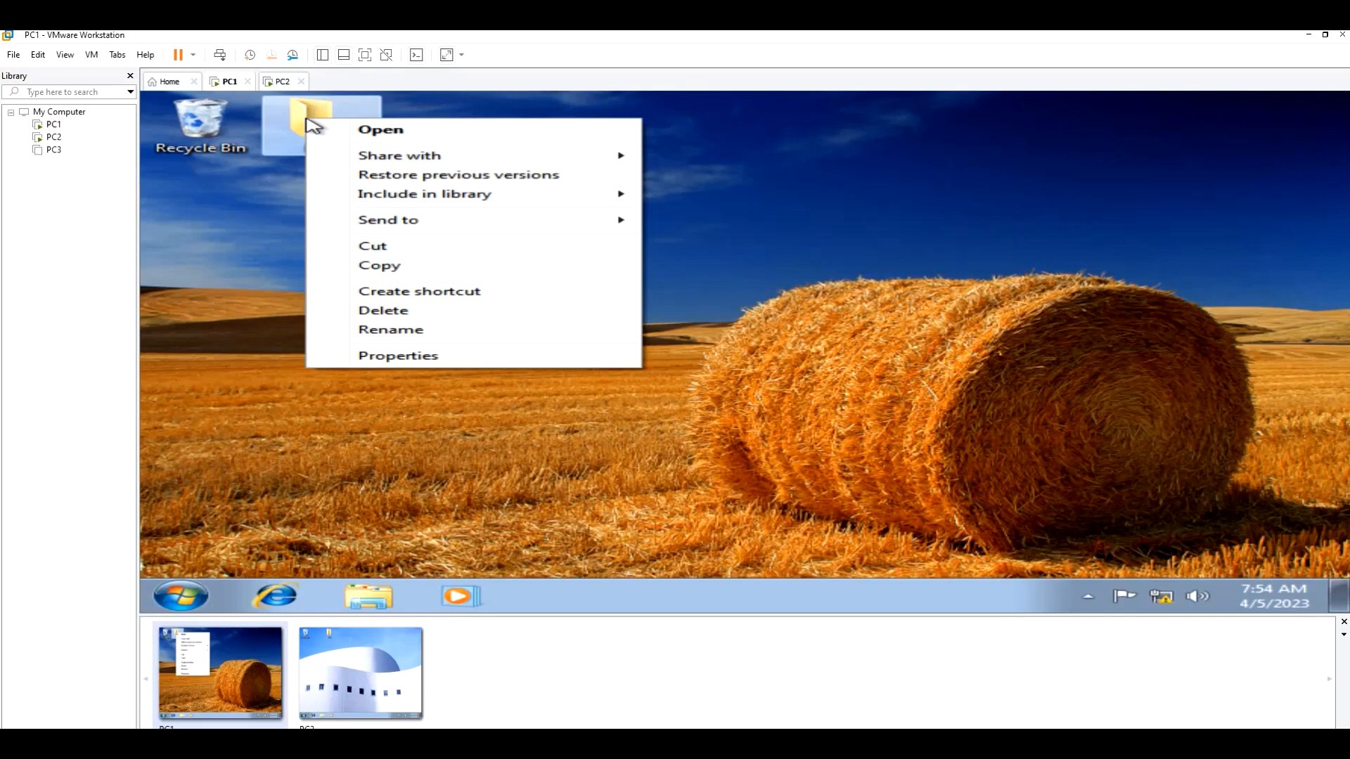
left_click(392, 357)
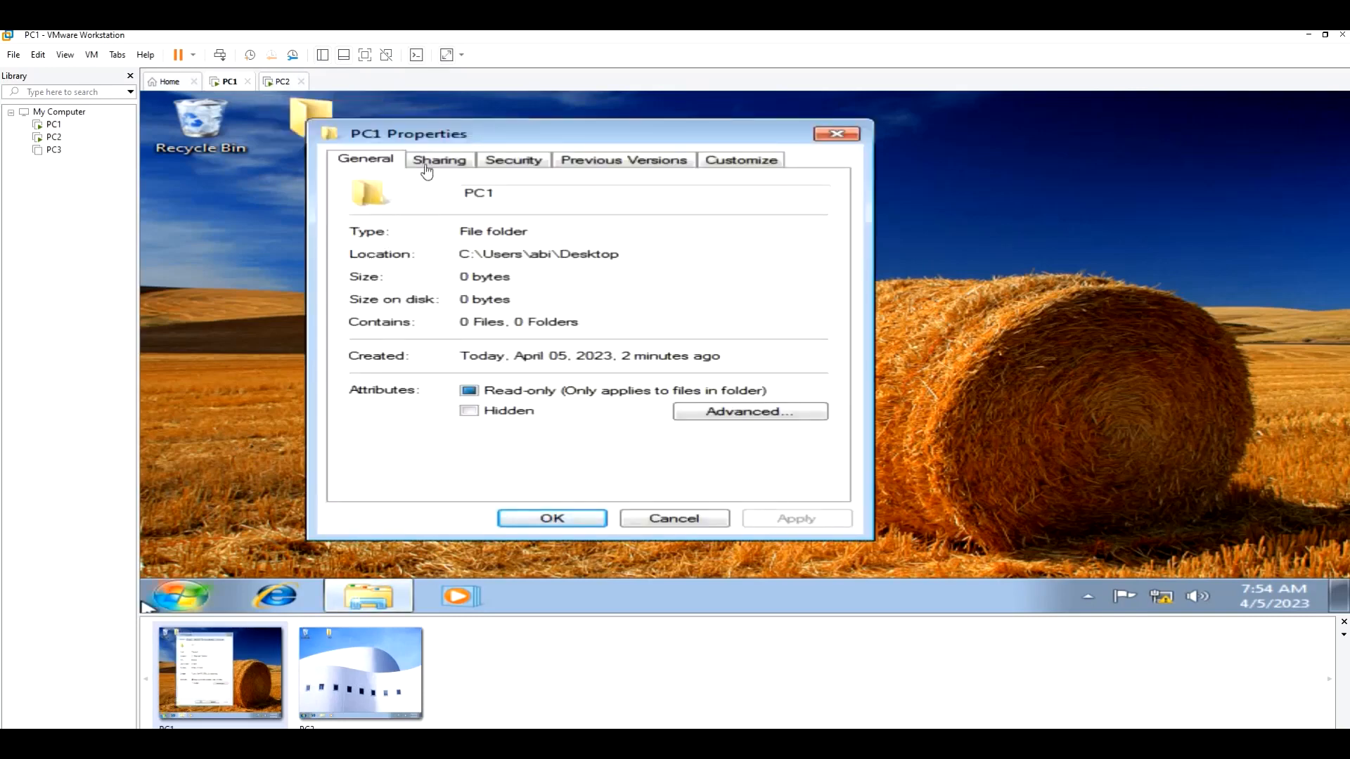
left_click(429, 165)
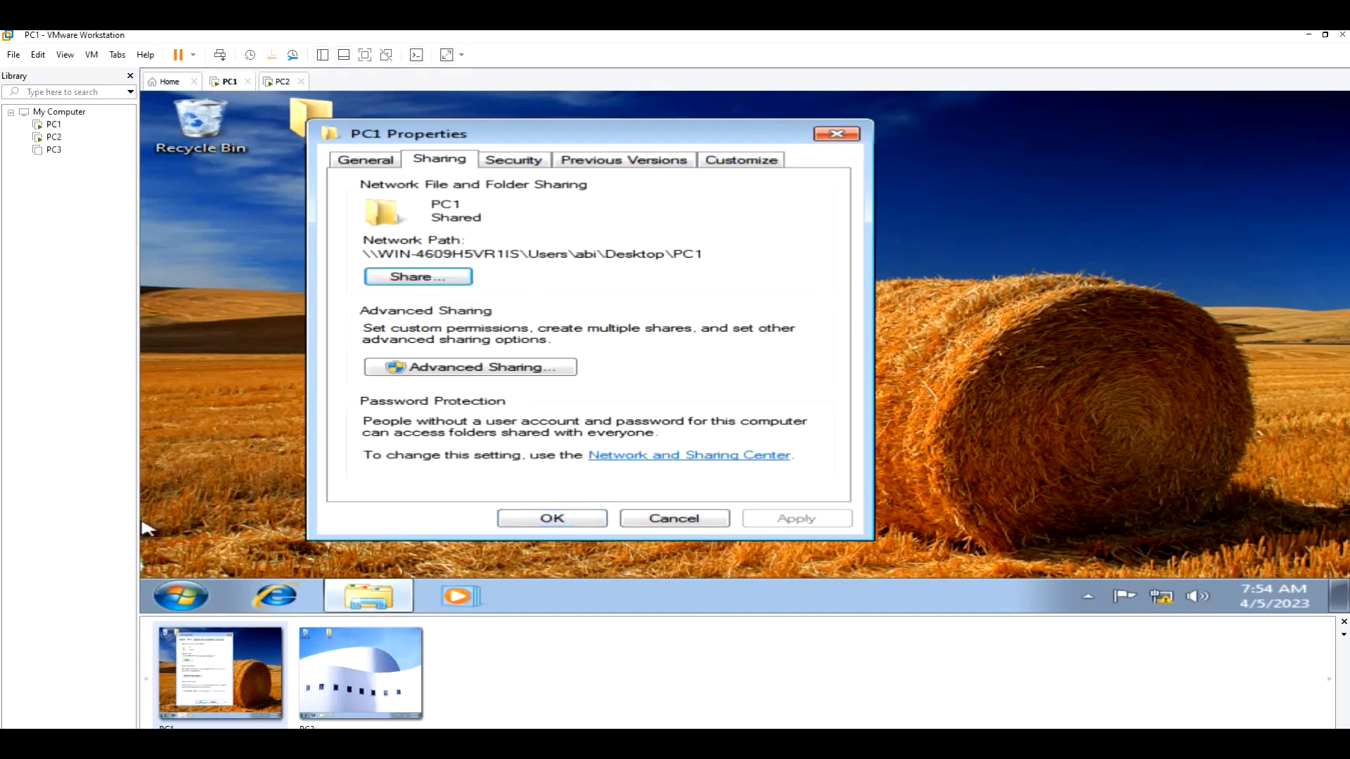
left_click(398, 366)
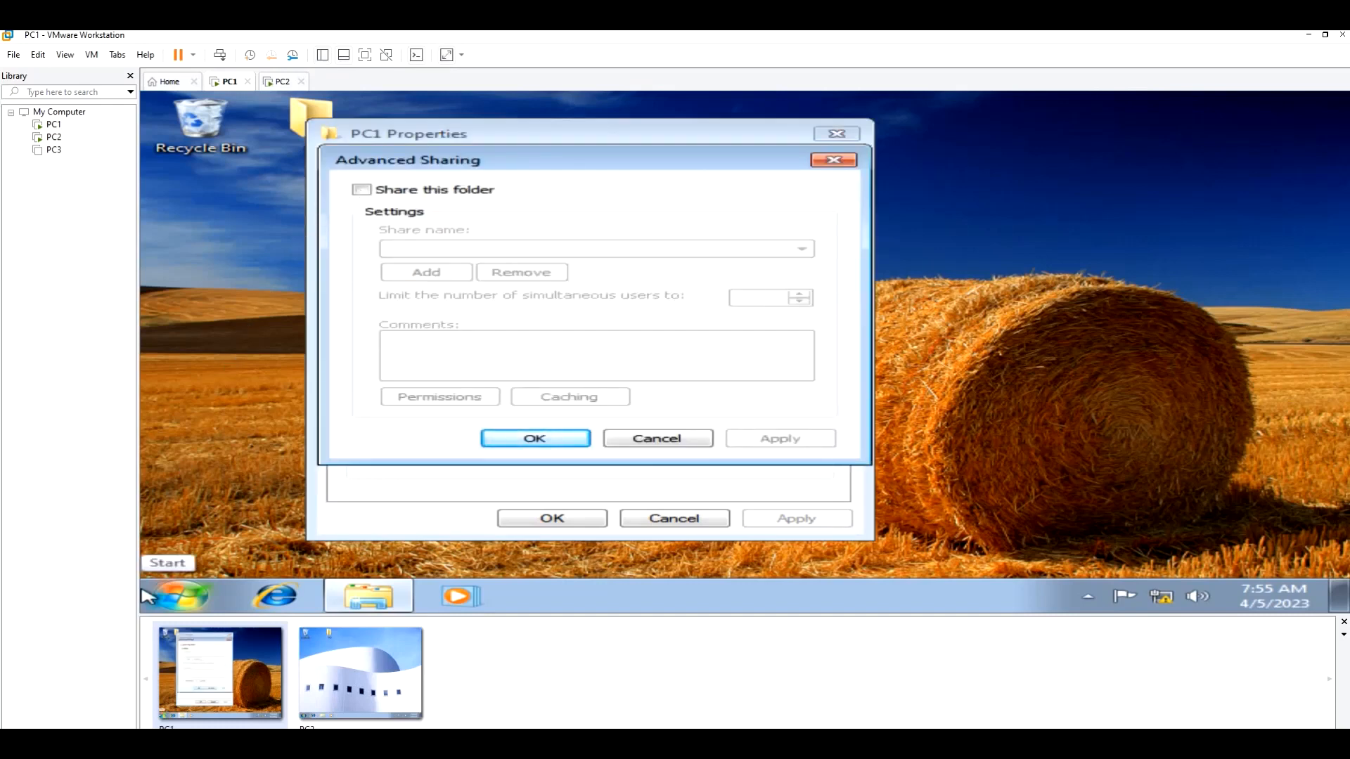
left_click(362, 189)
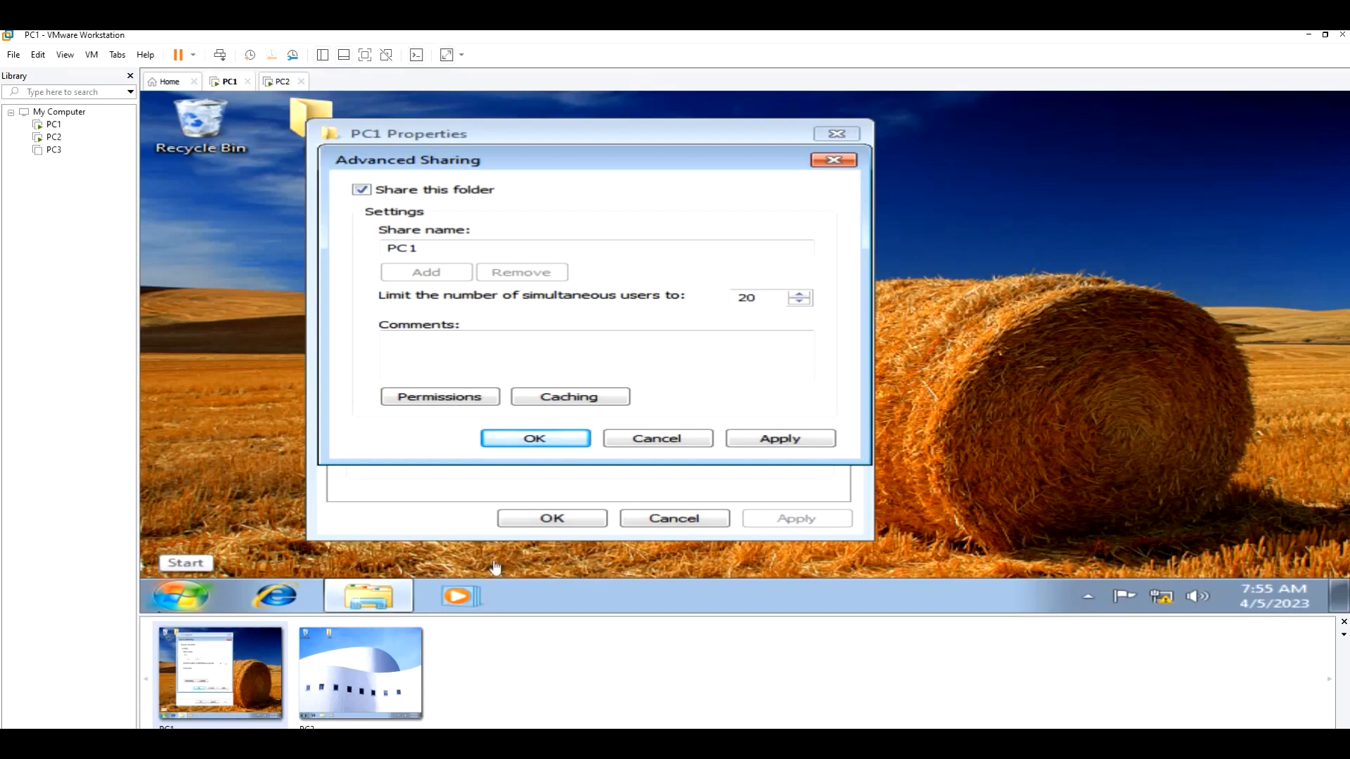
left_click(774, 441)
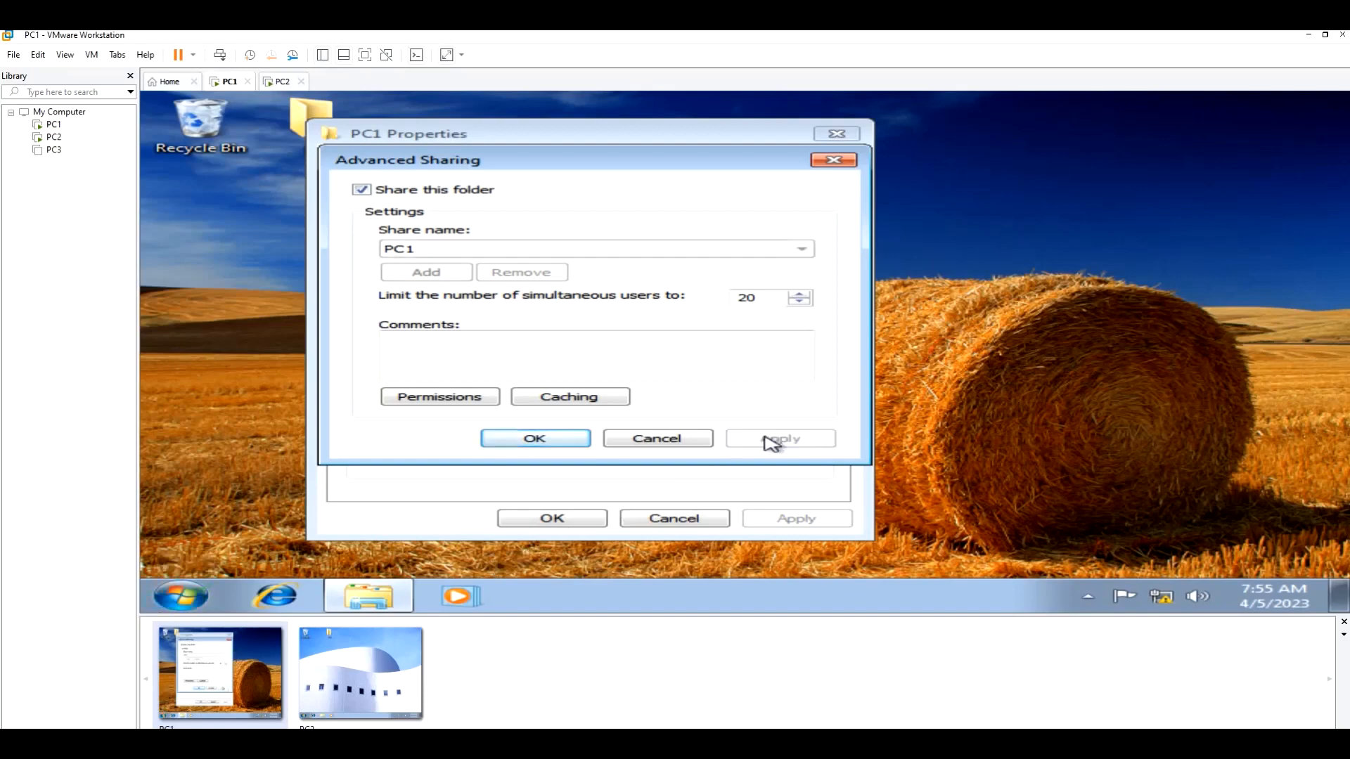
Confirm the advanced sharing settings of the PC1 folder and close its properties.
left_click(562, 447)
left_click(552, 519)
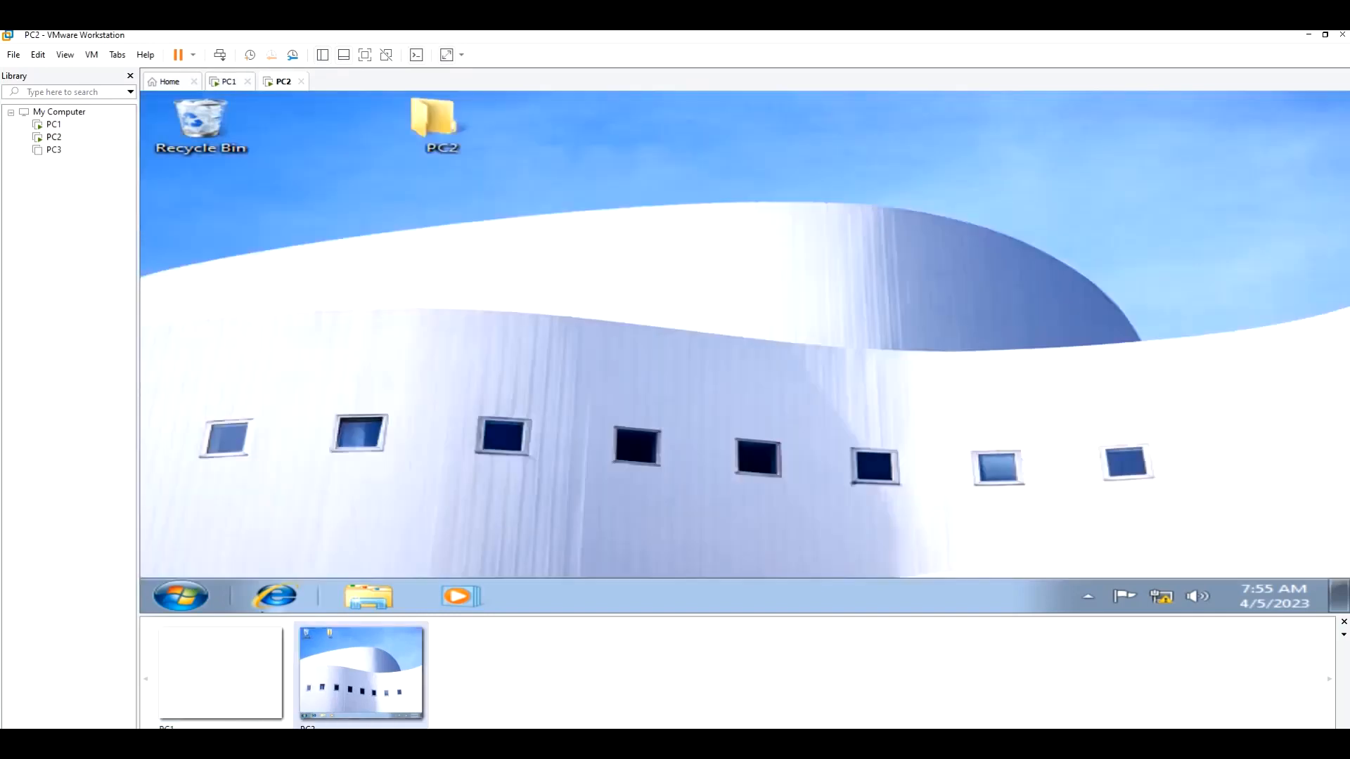
On PC2, share the PC2 desktop folder through Advanced Sharing in its properties, then apply and confirm the settings.
right_click(444, 121)
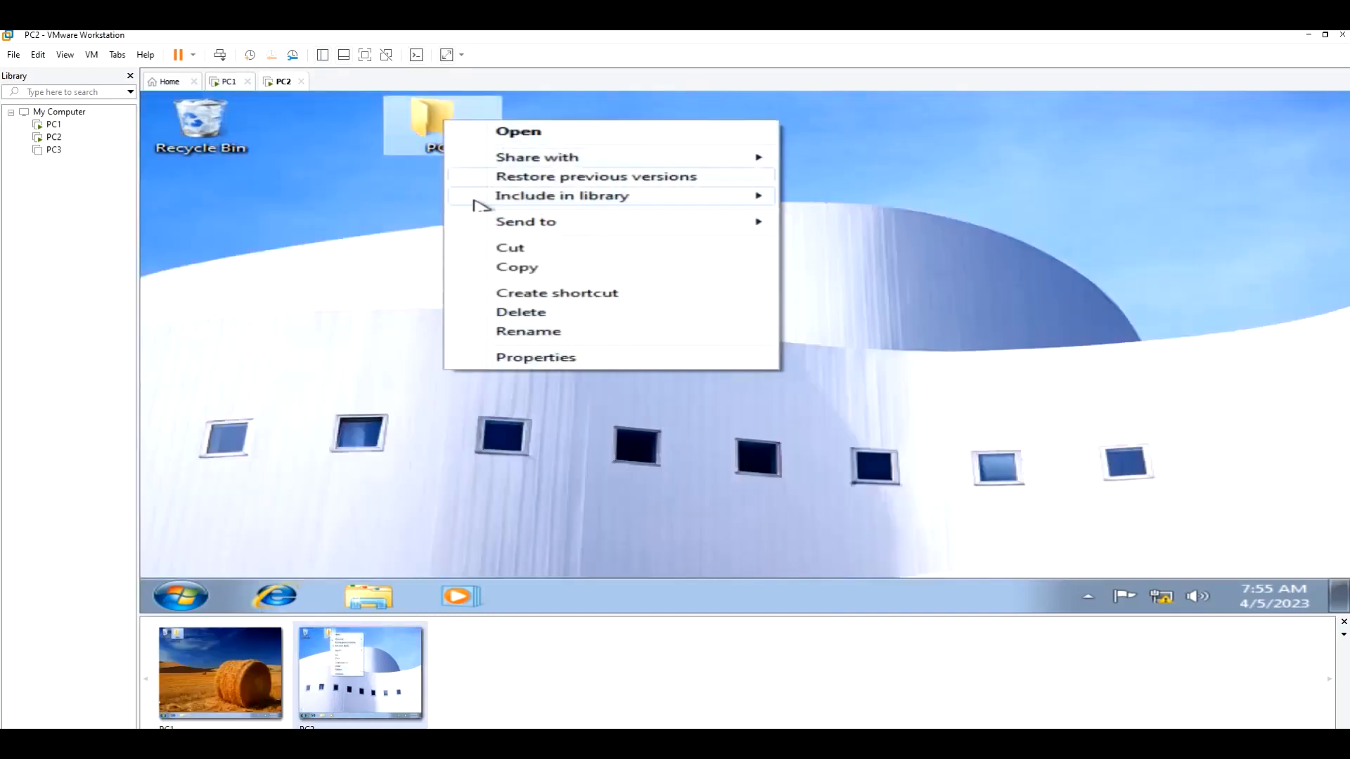
left_click(532, 358)
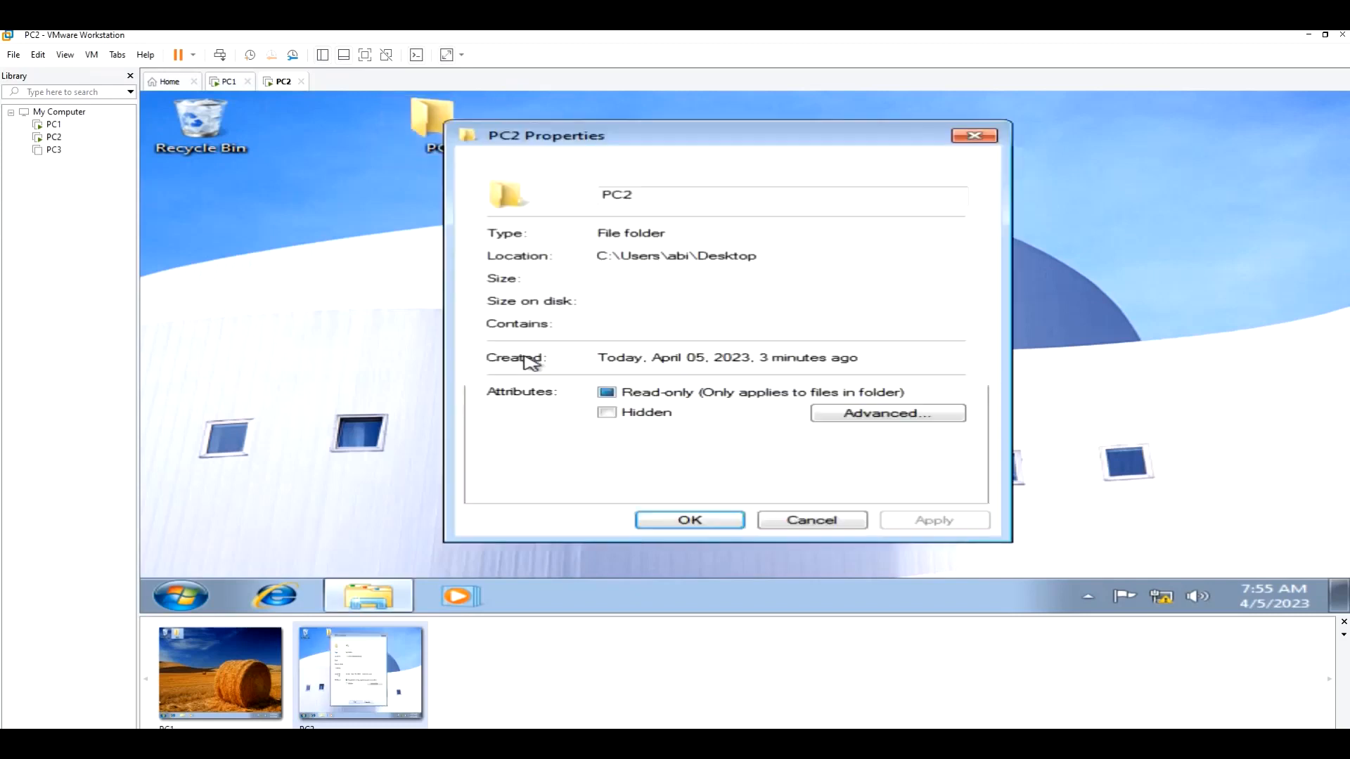
left_click(596, 161)
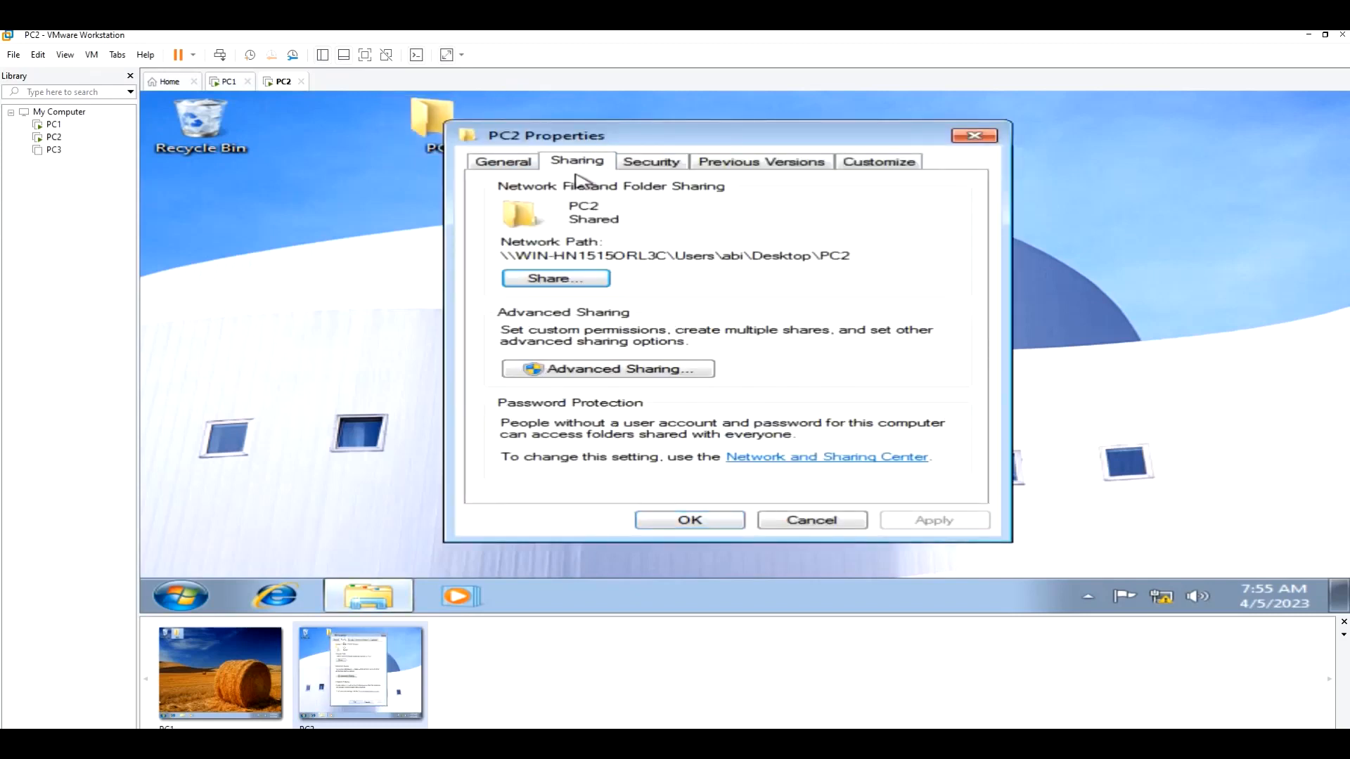
left_click(583, 367)
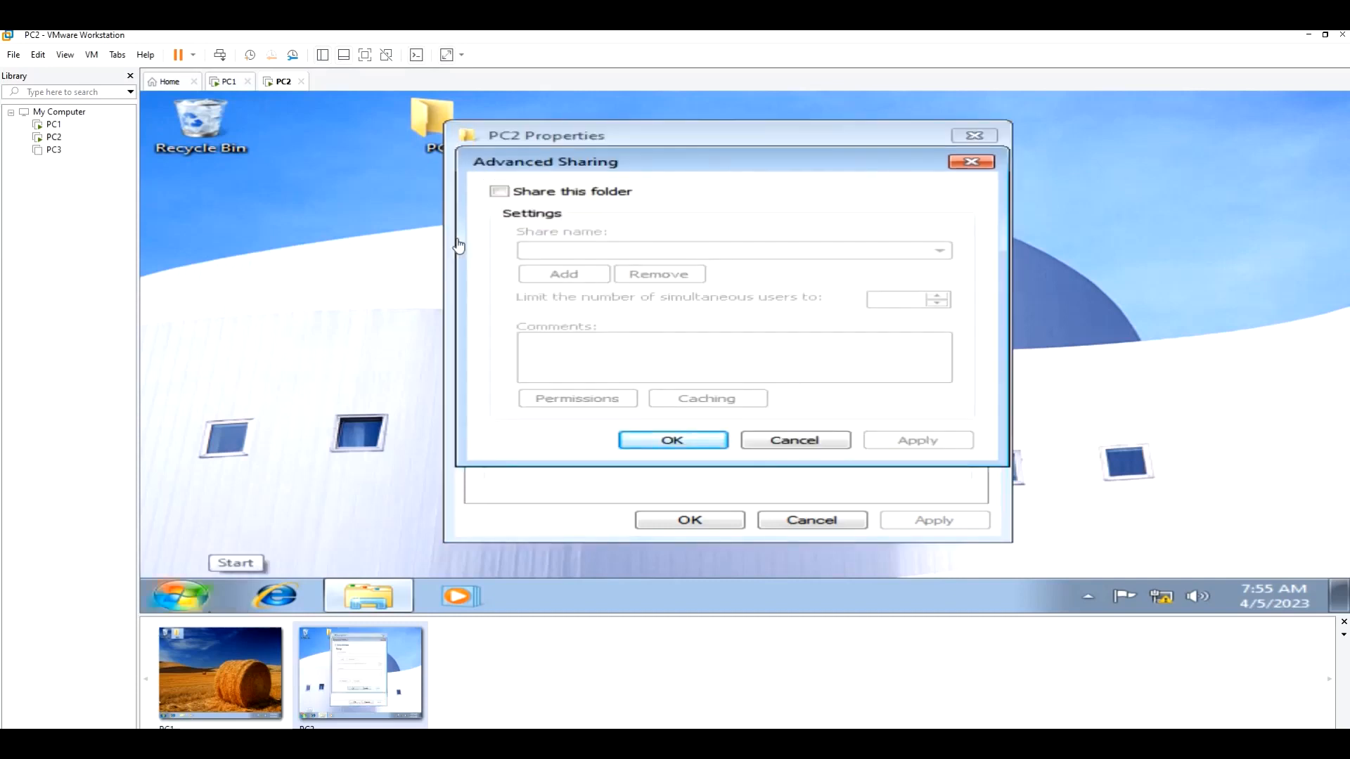
left_click(502, 191)
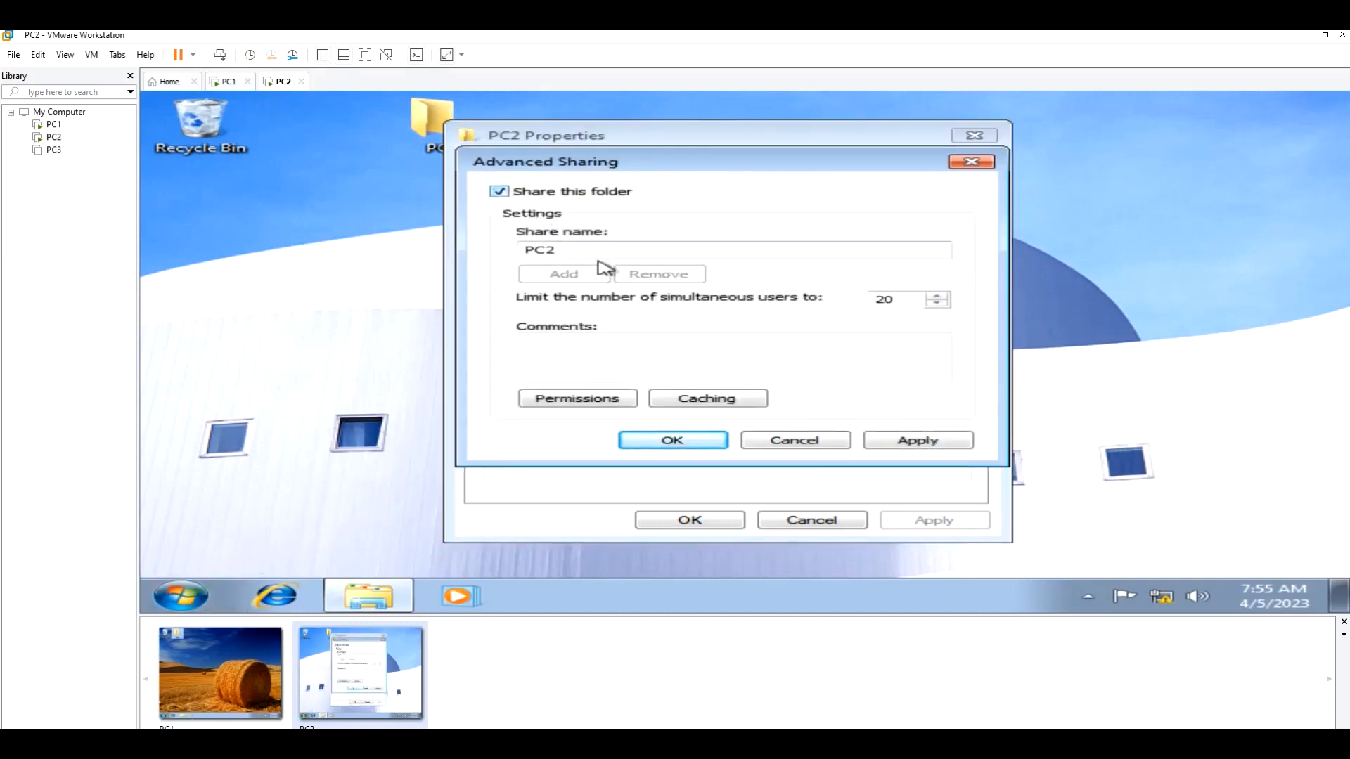
left_click(907, 444)
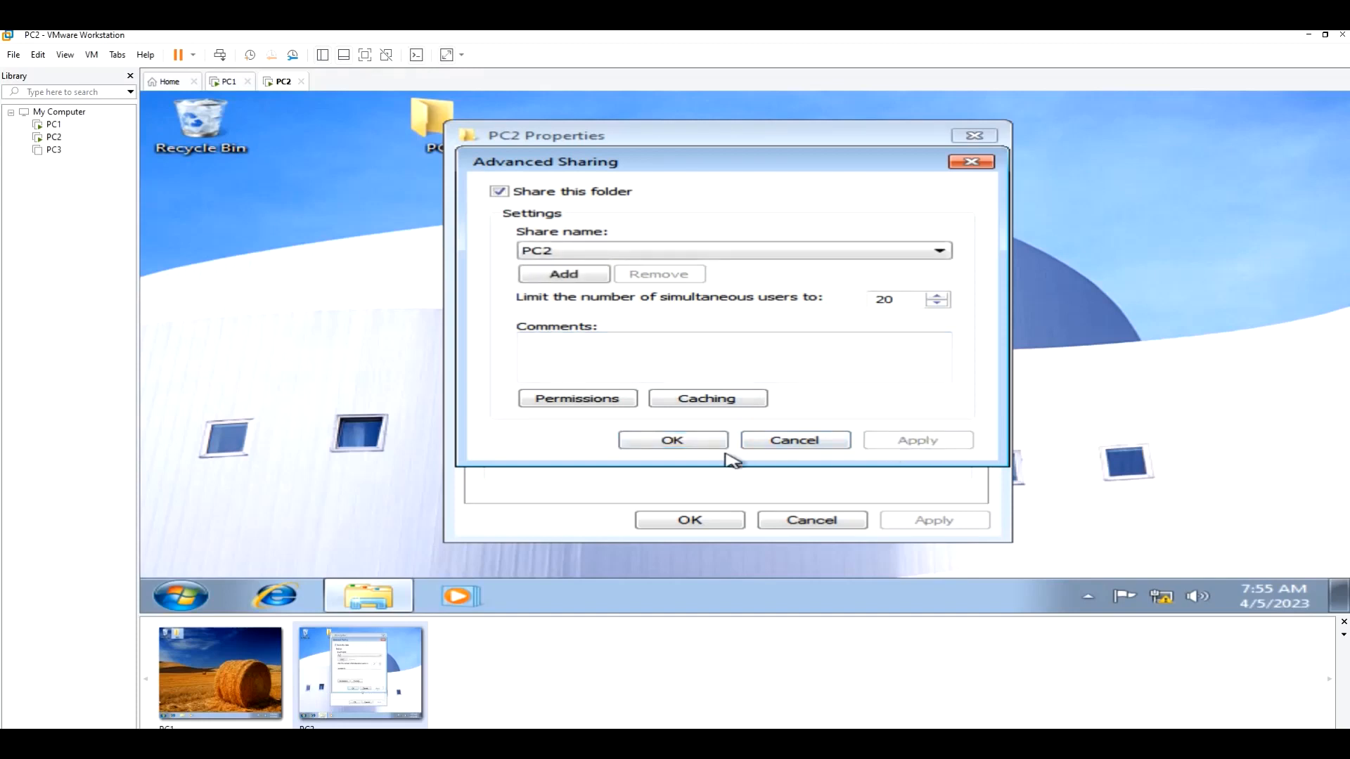
left_click(707, 443)
left_click(678, 518)
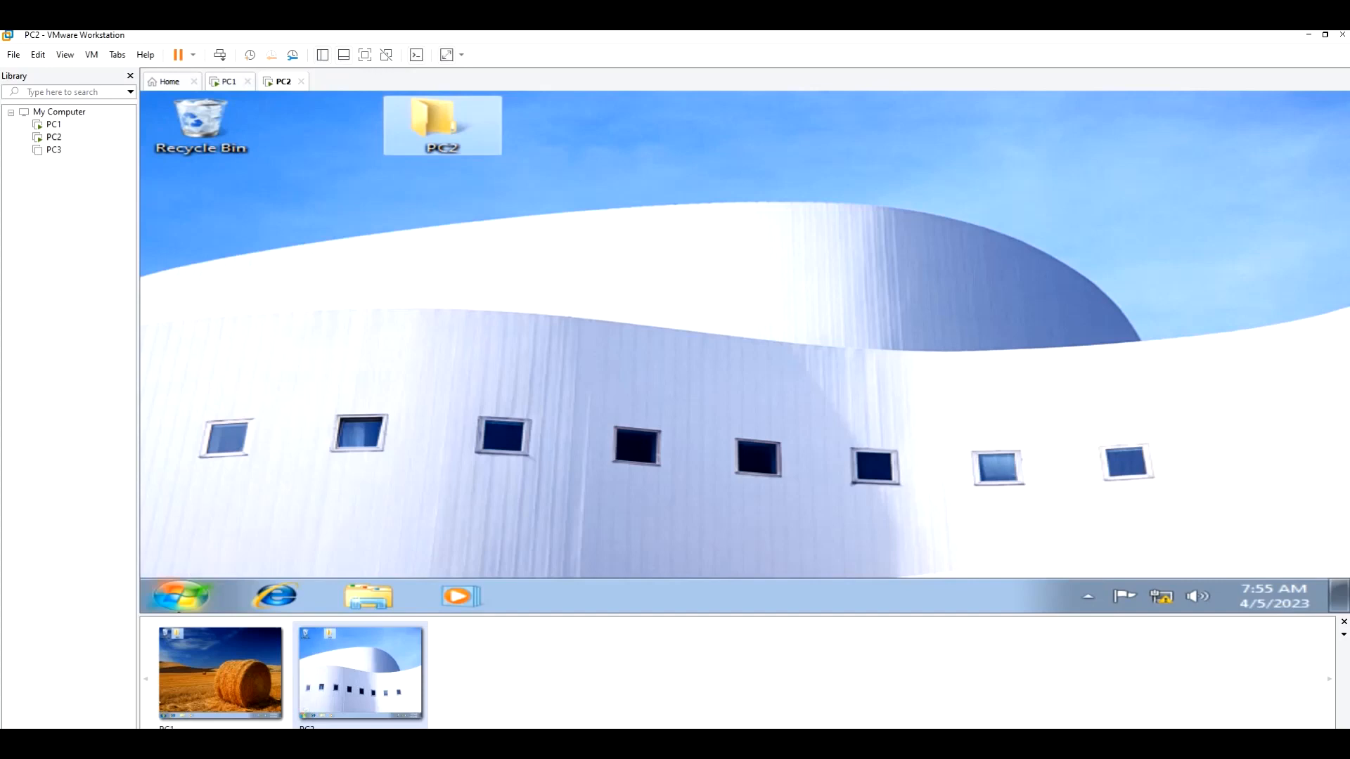
On PC1, open WIN-4609H5VR1IS from the Network location in Windows Explorer to view its shared folders.
left_click(220, 673)
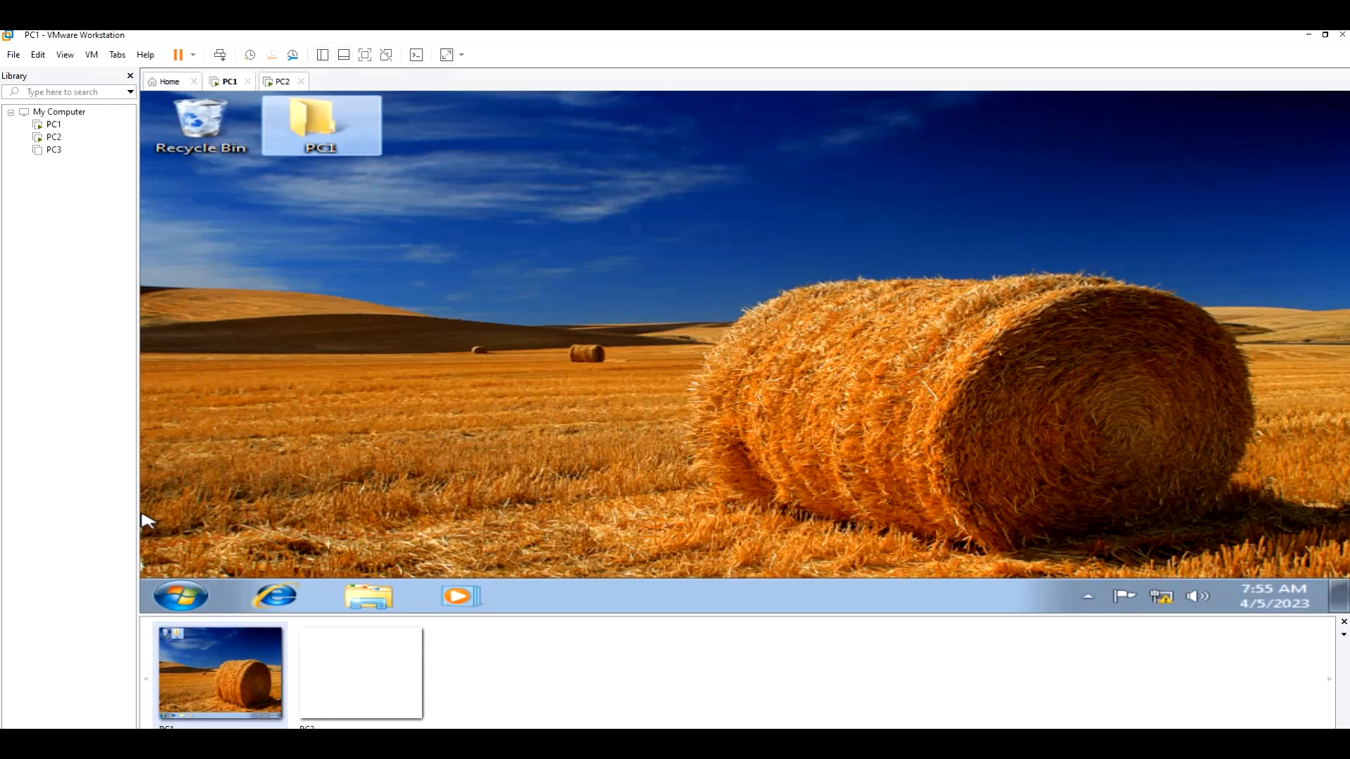
left_click(367, 600)
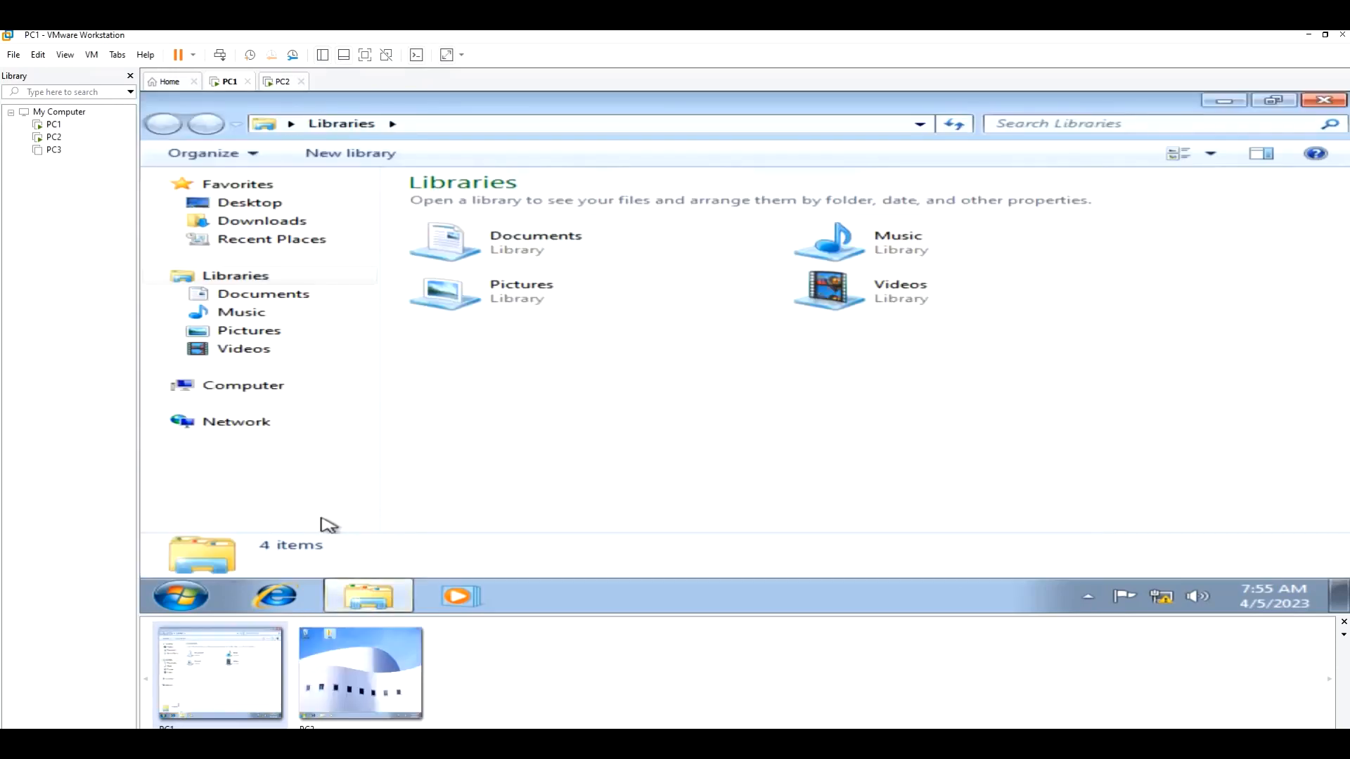
left_click(253, 424)
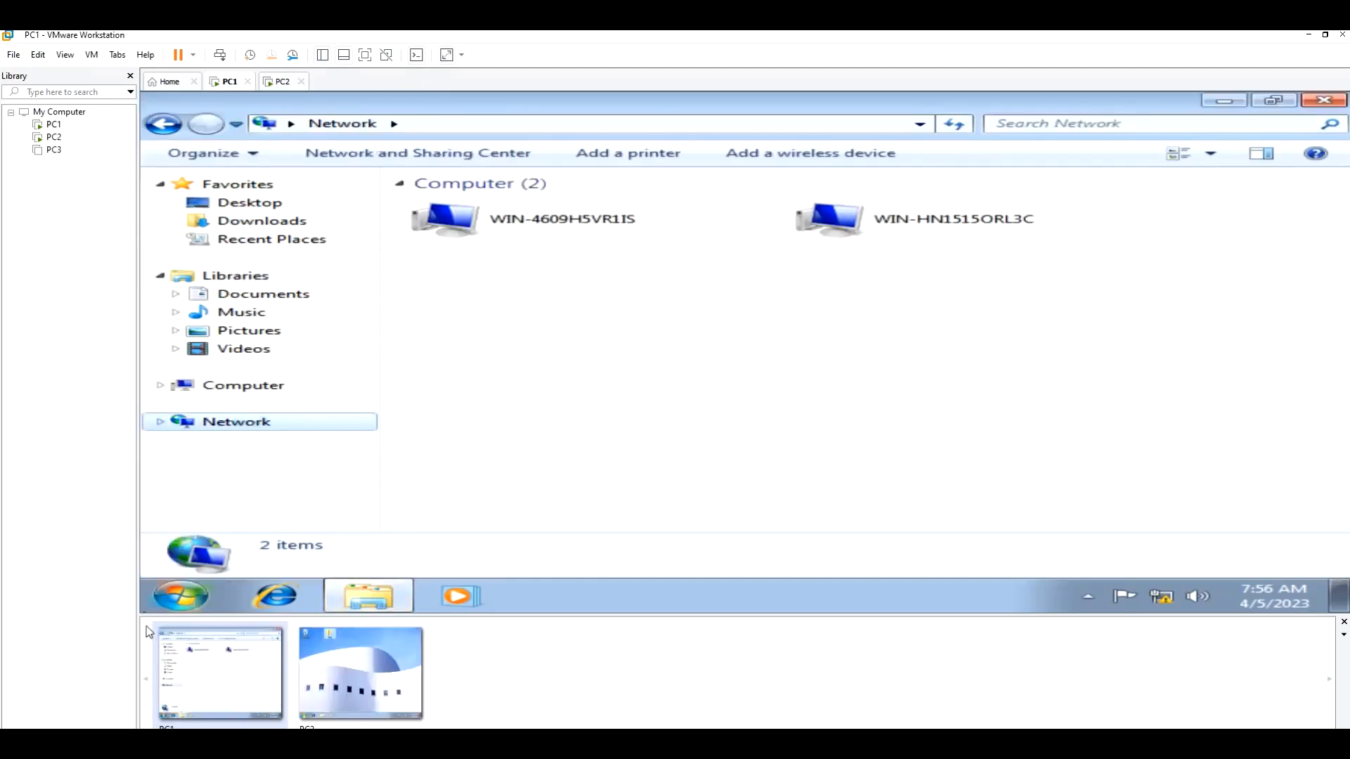
double_click(552, 219)
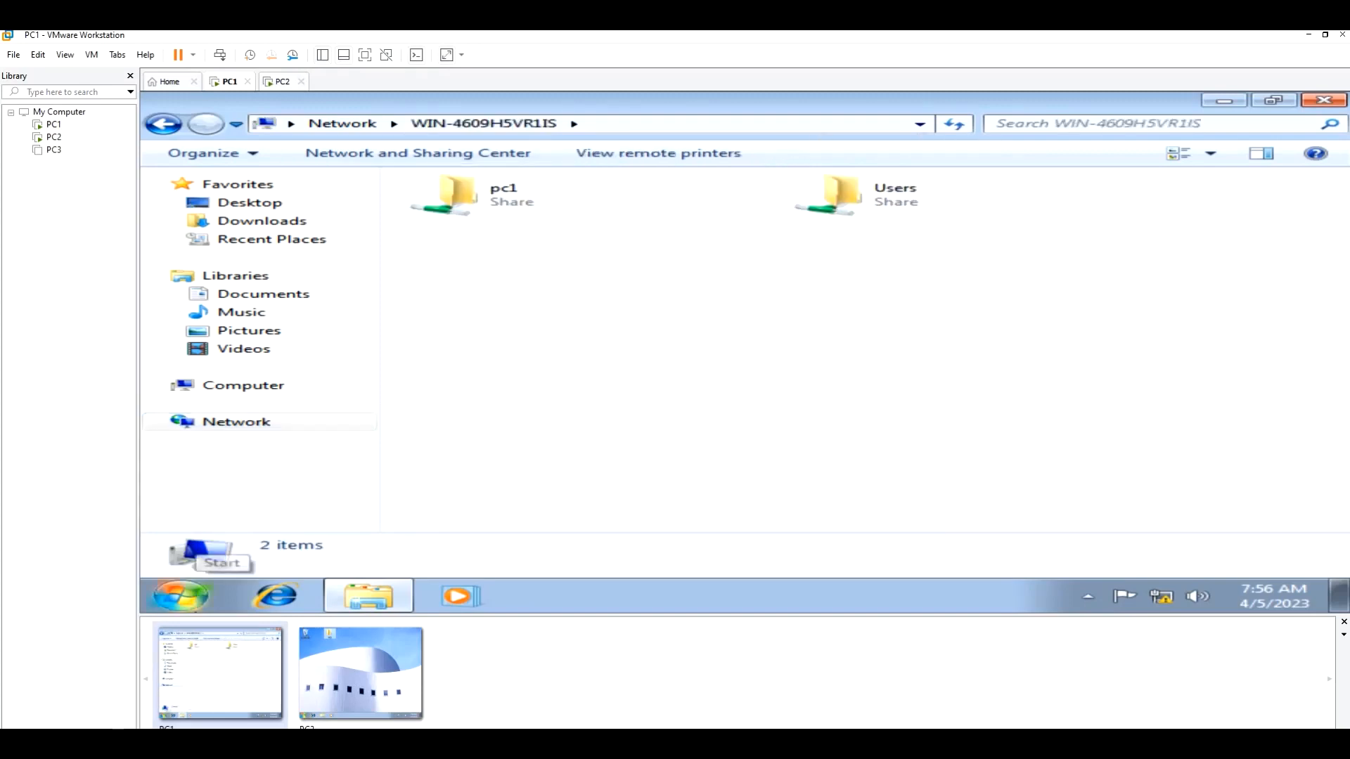
On PC2, open WIN-HN1515ORL3C from the Network location in Windows Explorer to check its shared folders.
left_click(313, 673)
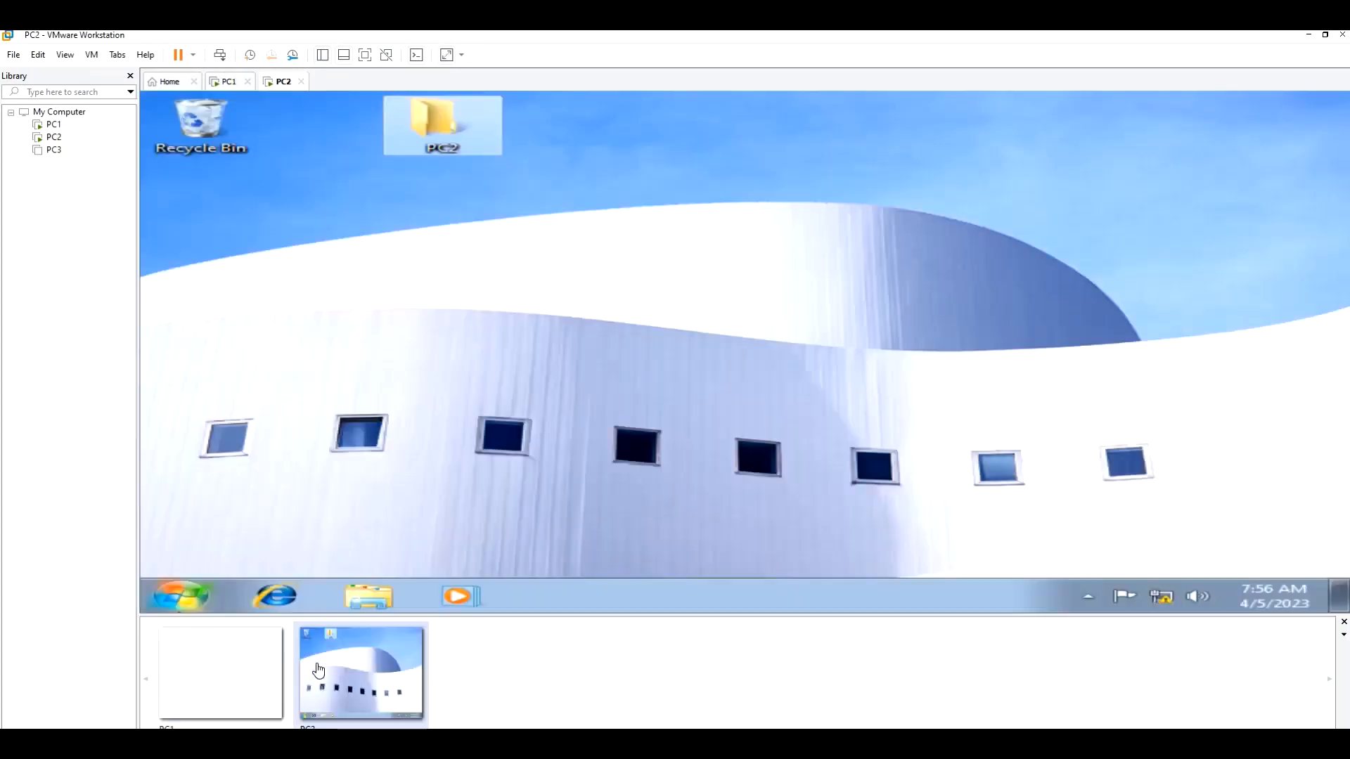
left_click(367, 590)
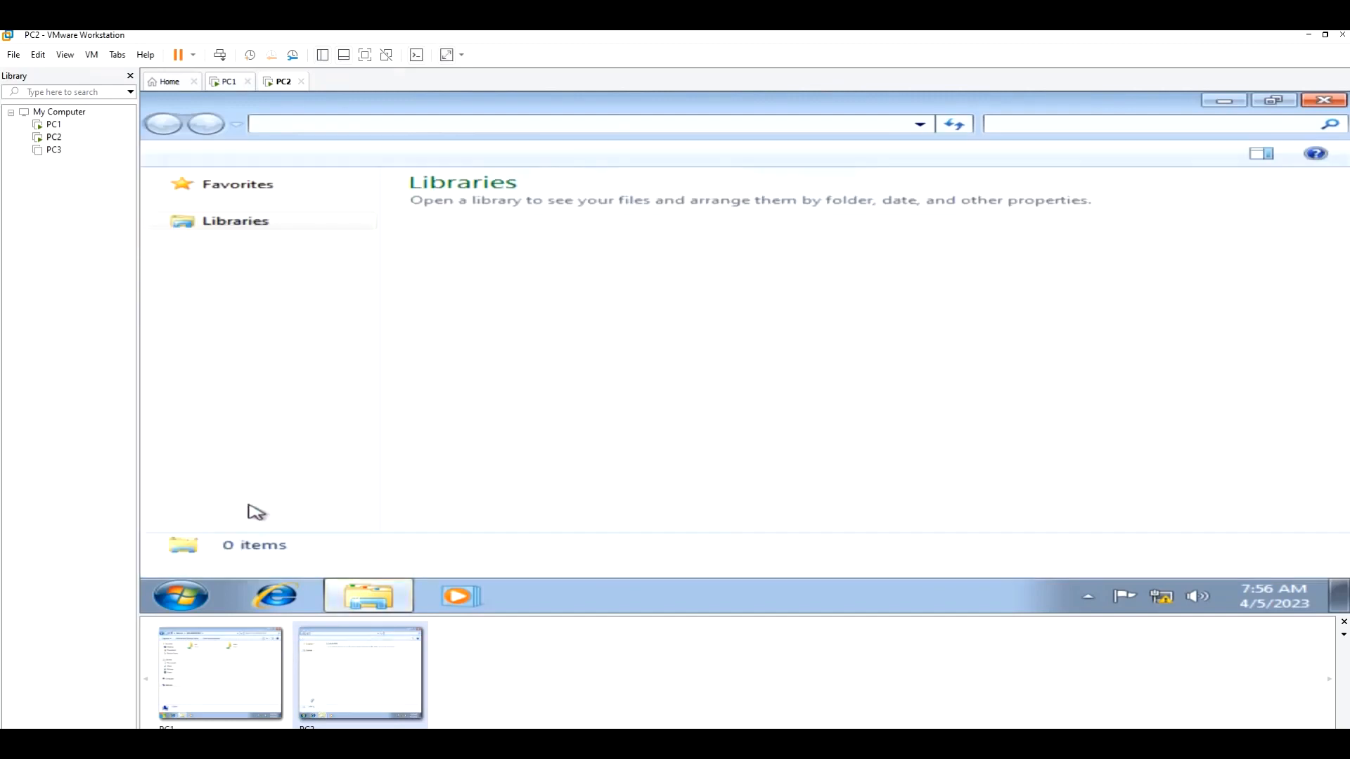
left_click(240, 423)
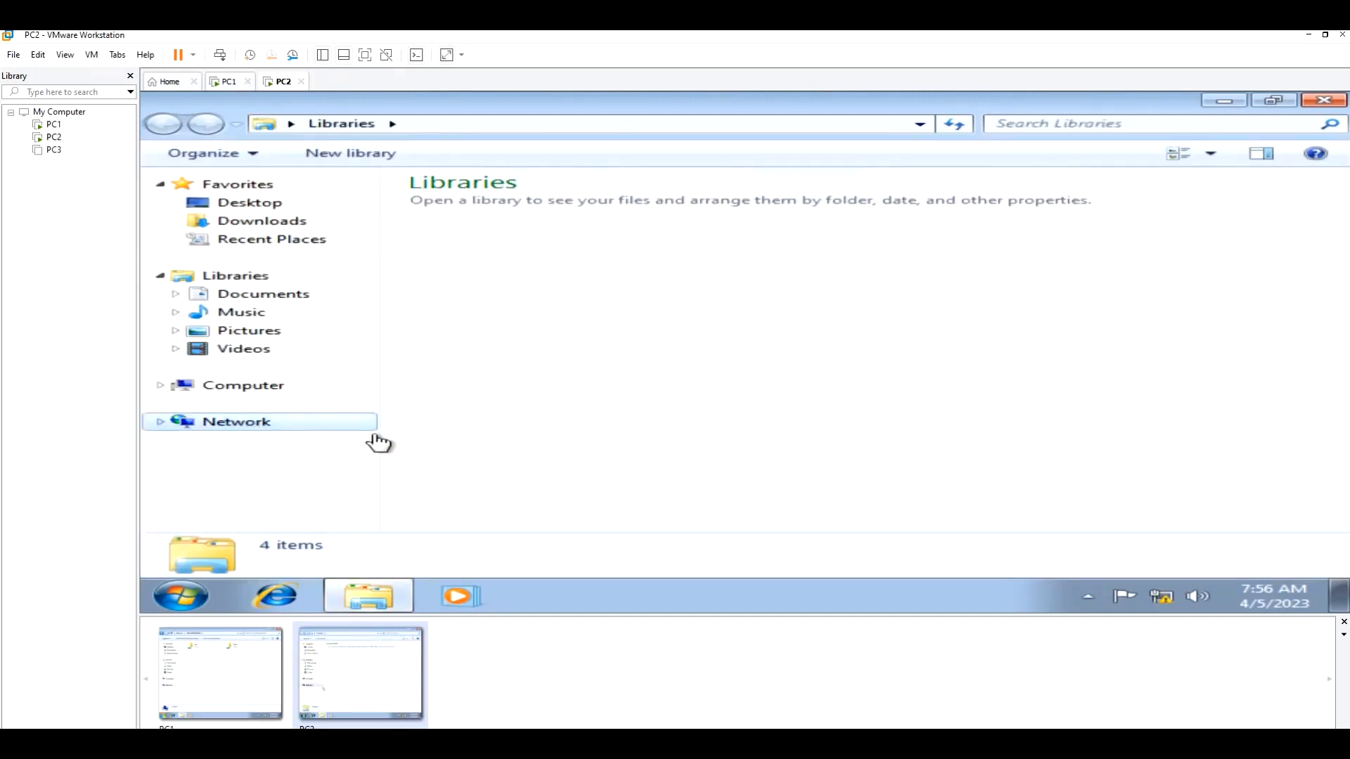
double_click(834, 225)
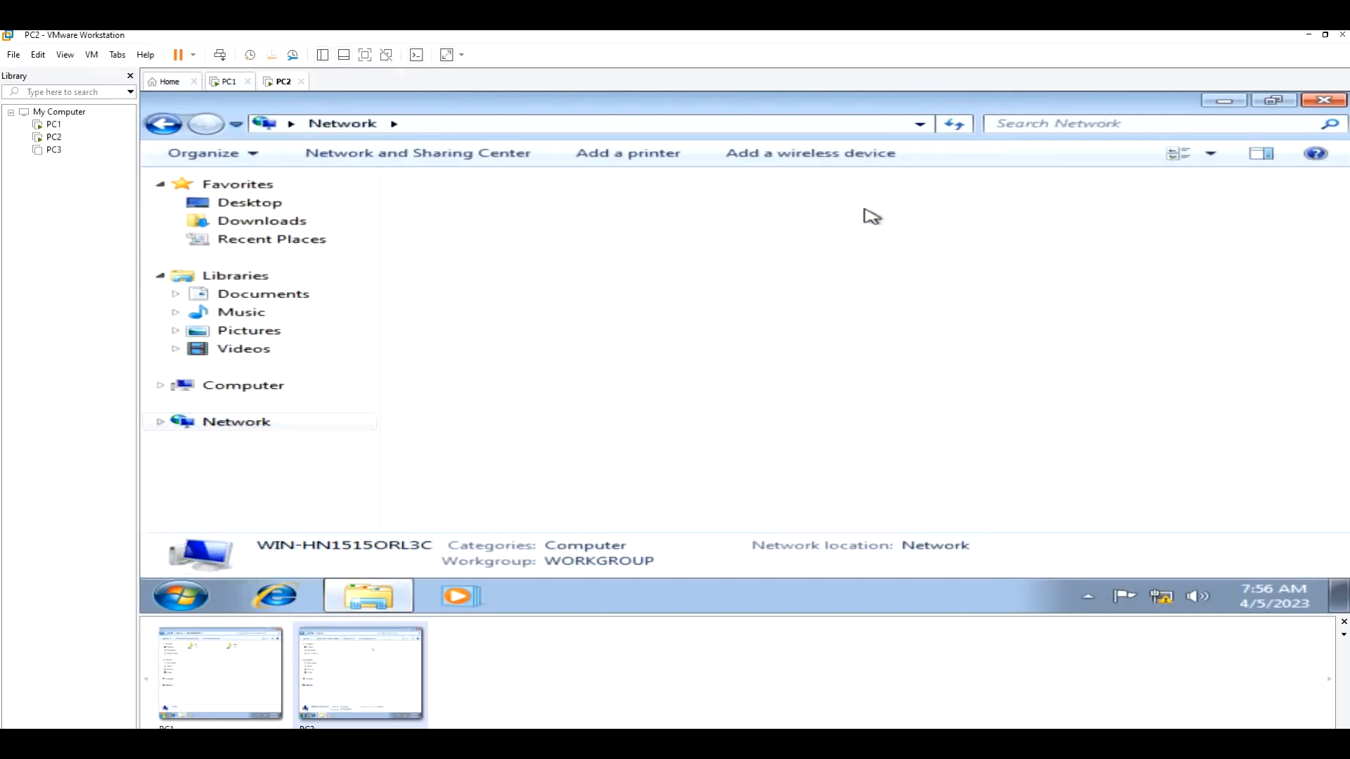